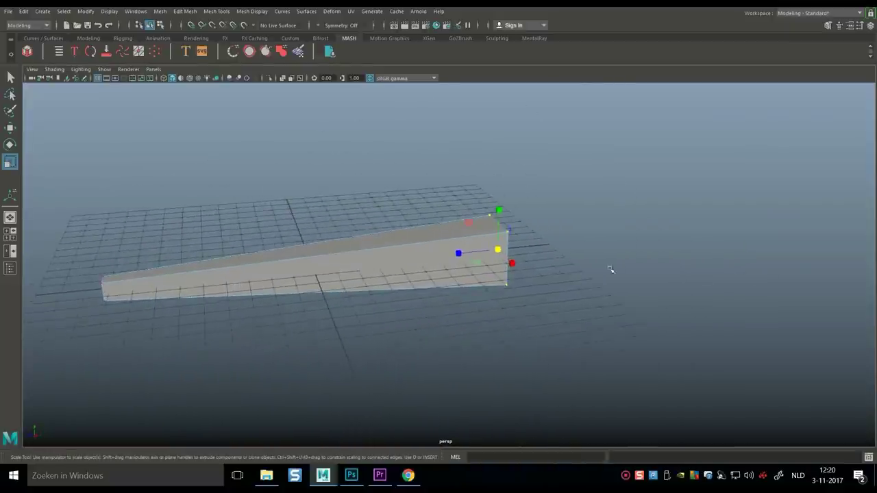
# Step: Slice the tapered body across its length with five vertical Multi-Cut lines in the side view
pyautogui.click(827, 26)
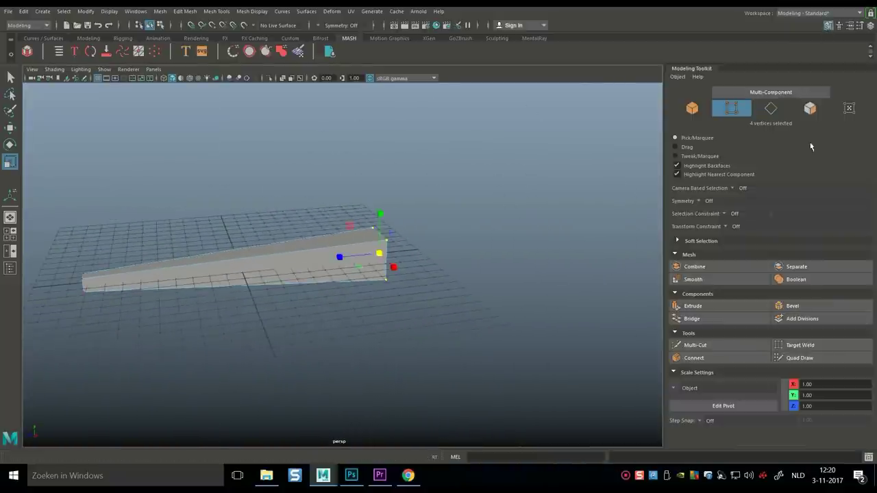
pyautogui.click(696, 346)
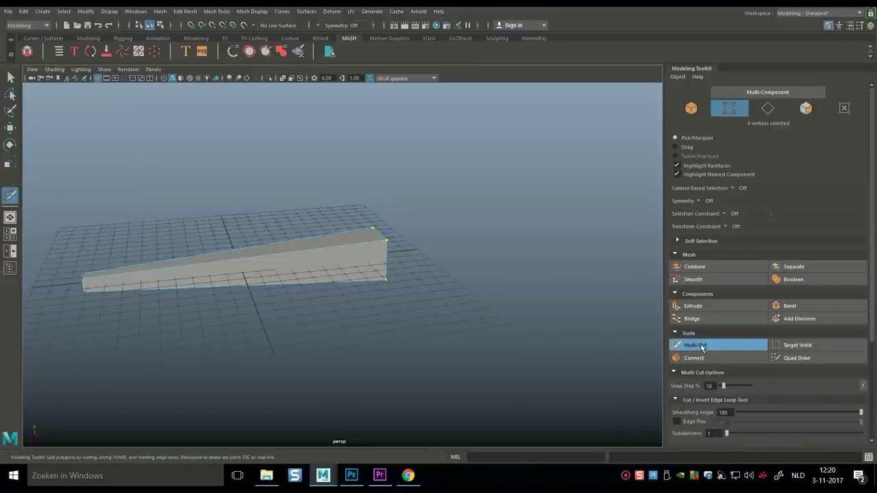
pyautogui.click(12, 237)
pyautogui.press('space')
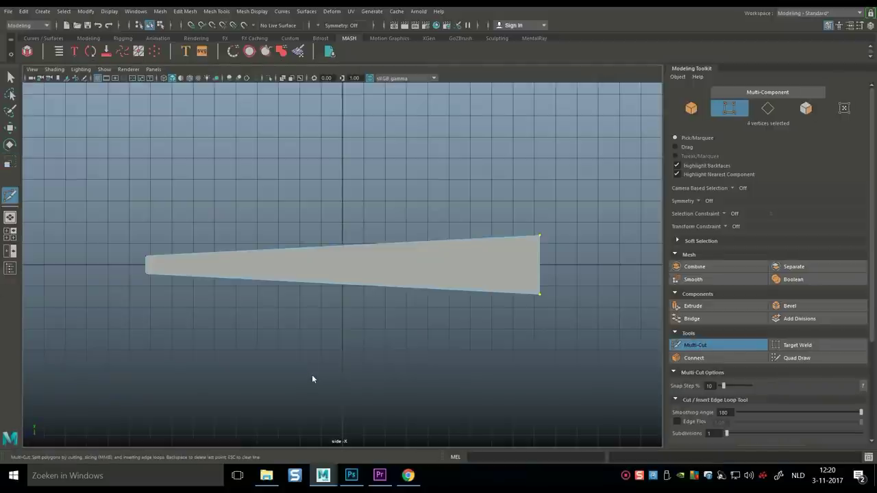
pyautogui.keyDown('alt'); pyautogui.moveTo(320, 366); pyautogui.dragTo(297, 361, button='middle'); pyautogui.keyUp('alt')
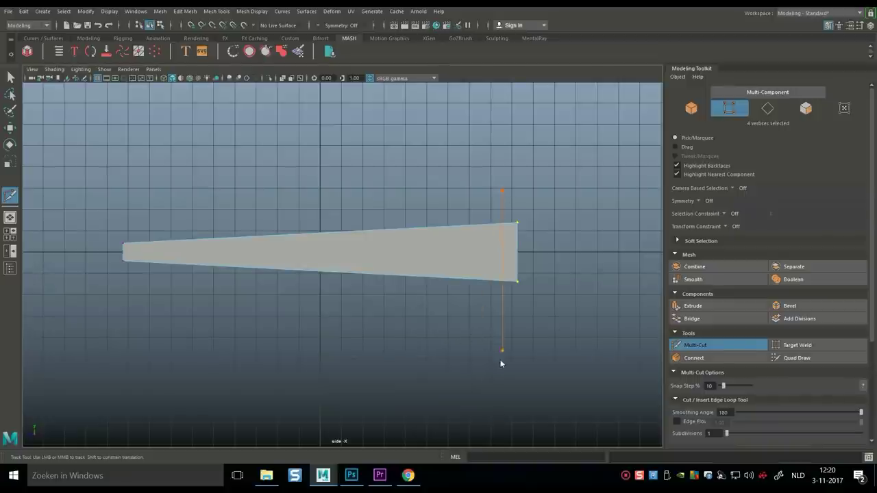
pyautogui.moveTo(507, 365); pyautogui.dragTo(505, 363)
pyautogui.moveTo(451, 193); pyautogui.dragTo(453, 337)
pyautogui.moveTo(378, 192); pyautogui.dragTo(378, 345)
pyautogui.moveTo(191, 238); pyautogui.dragTo(198, 330)
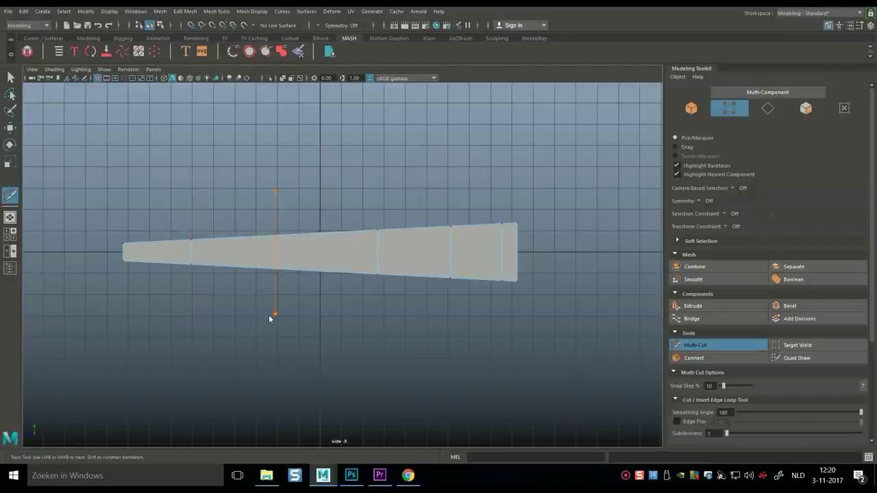
# Step: Extrude the top face of the second segment from the narrow end with an offset of 0.1
pyautogui.click(9, 234)
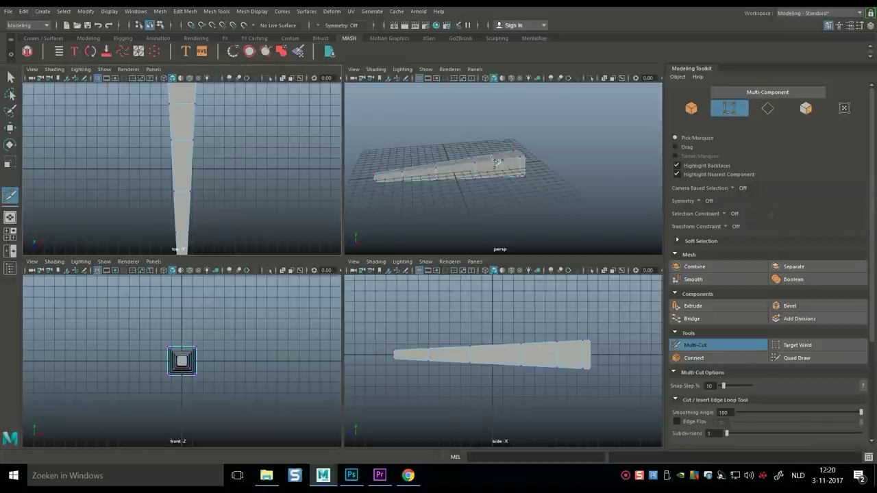
pyautogui.press('space')
pyautogui.scroll(3, 386, 276)
pyautogui.keyDown('alt'); pyautogui.moveTo(307, 299); pyautogui.dragTo(503, 303); pyautogui.keyUp('alt')
pyautogui.press('q')
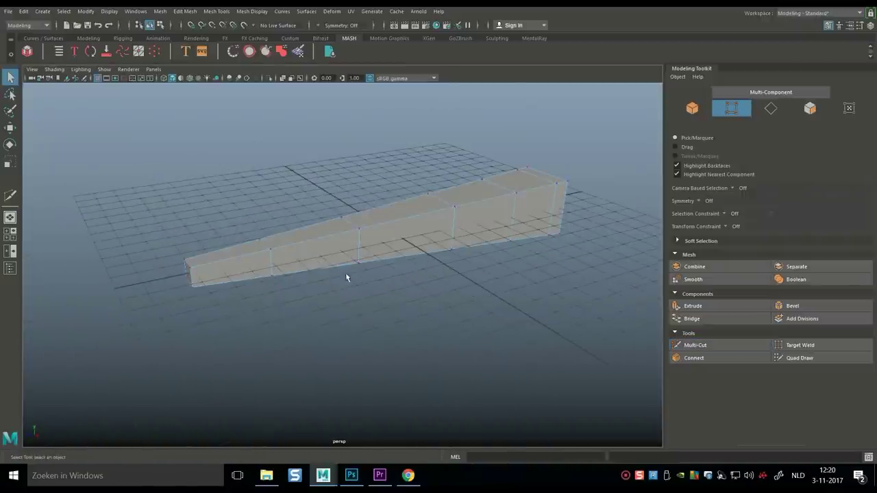
pyautogui.moveTo(319, 229); pyautogui.dragTo(321, 239, button='right')
pyautogui.click(343, 248)
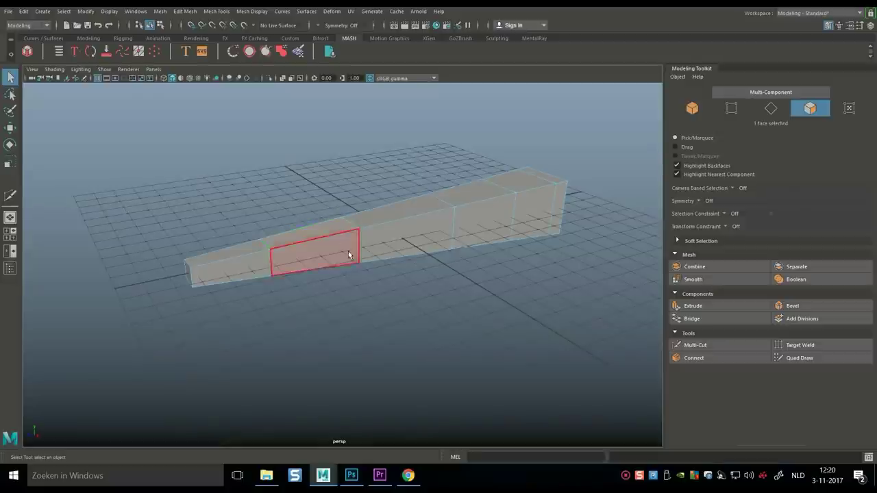
pyautogui.hotkey('ctrl', 'e')
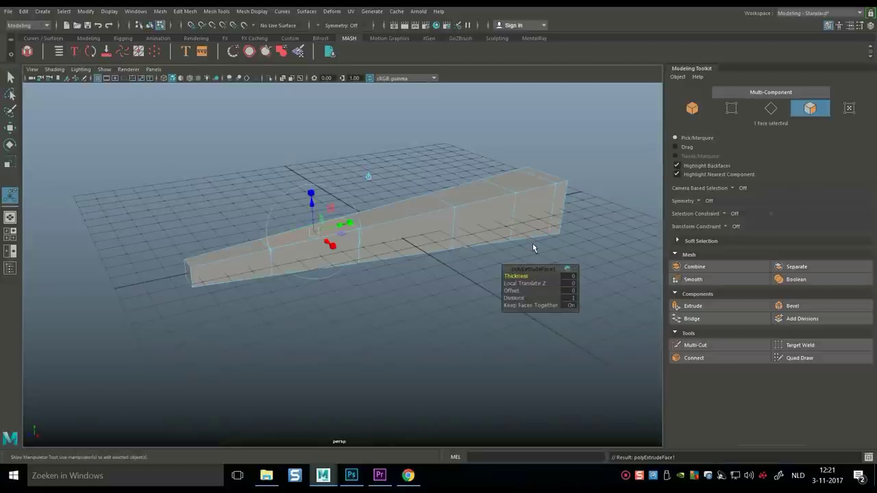
pyautogui.click(569, 290)
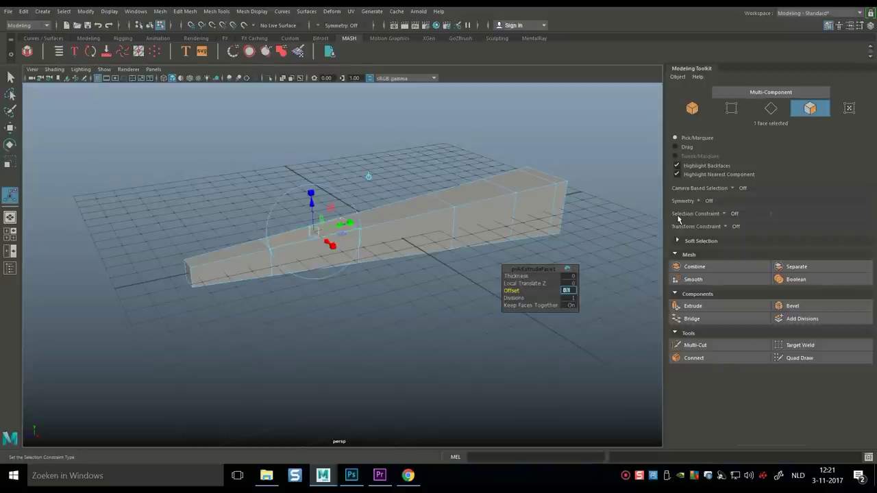
# Step: Extrude the inset top face near the narrow end again and raise it to about Y 1.27
pyautogui.click(299, 237)
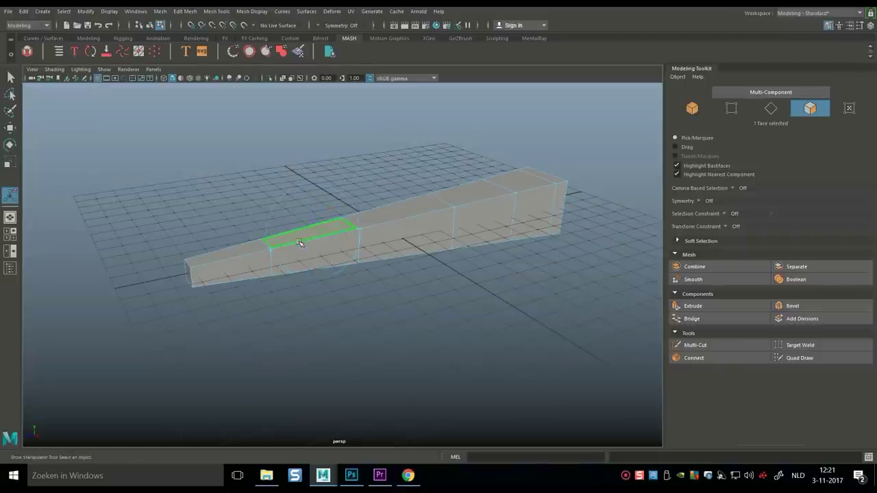
pyautogui.hotkey('ctrl', 'e')
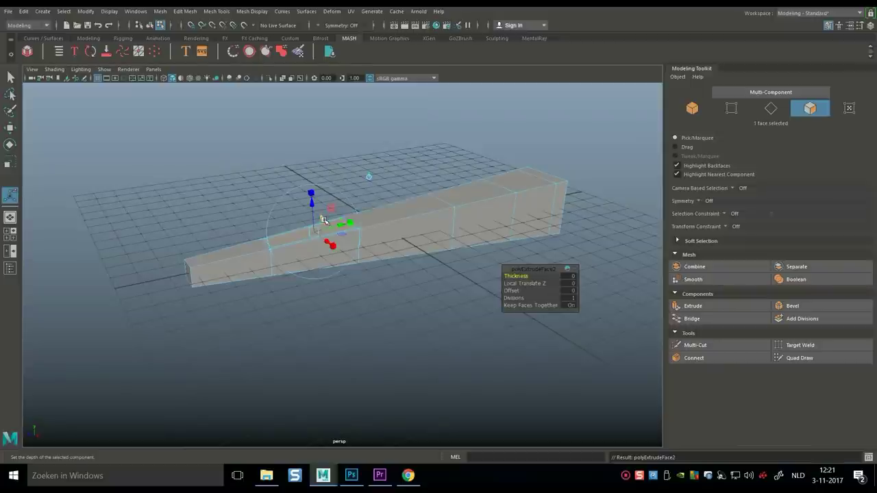
pyautogui.press('w')
pyautogui.moveTo(308, 192); pyautogui.dragTo(308, 175)
# Step: In the side view, lower the raised block's top vertices nearest the narrow end to Y 0.78 and shift them inward into a short slope
pyautogui.click(11, 234)
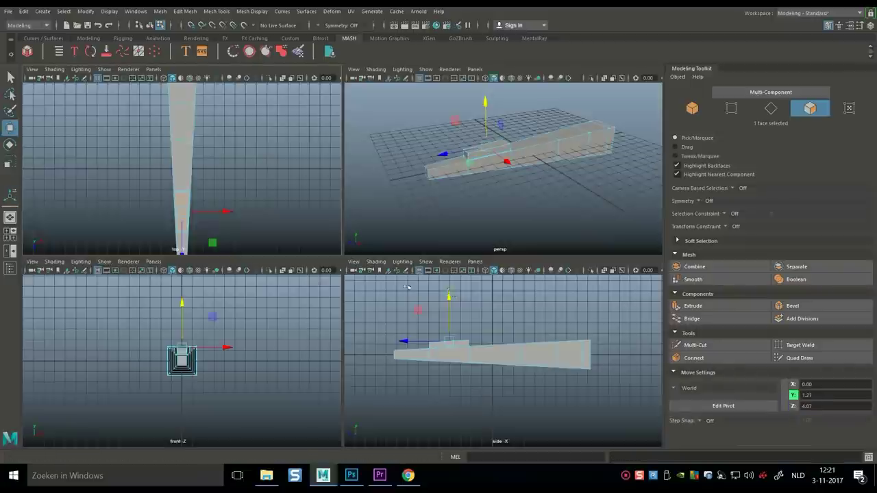
pyautogui.press('space')
pyautogui.scroll(5, 274, 288)
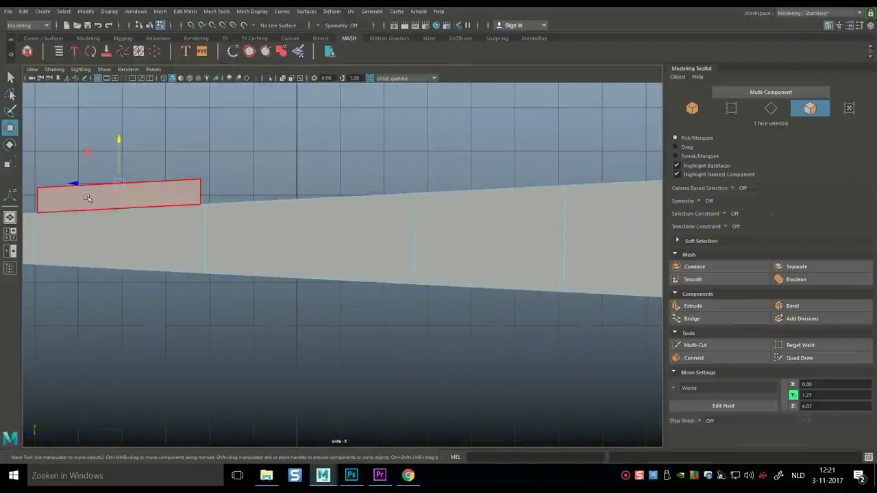
pyautogui.moveTo(86, 197); pyautogui.dragTo(62, 198, button='right')
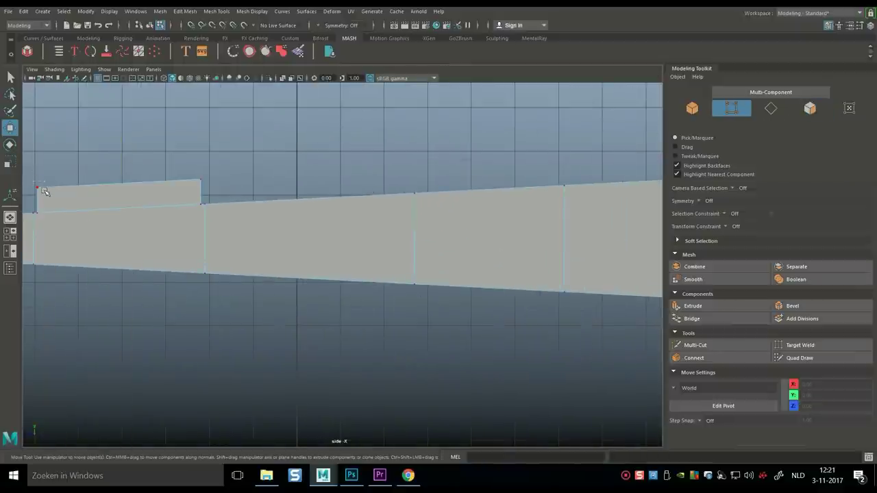
pyautogui.moveTo(44, 191); pyautogui.dragTo(31, 182)
pyautogui.press('f')
pyautogui.scroll(-5, 305, 317)
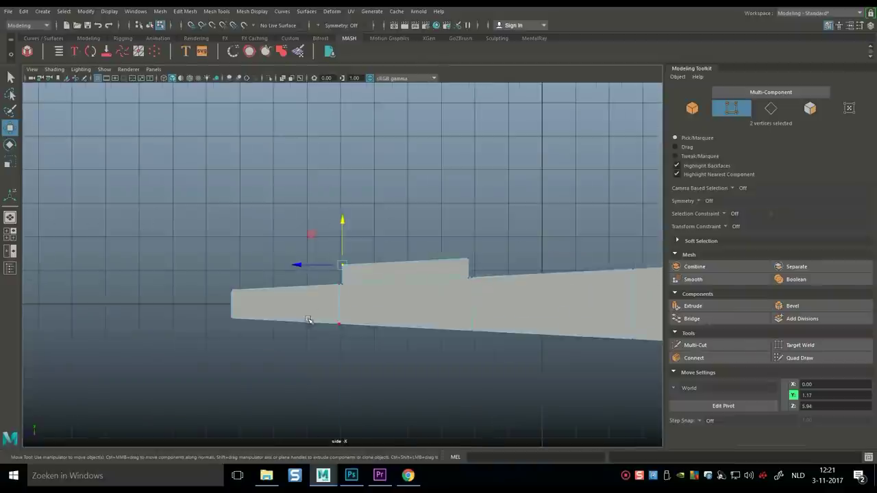
pyautogui.scroll(1, 301, 314)
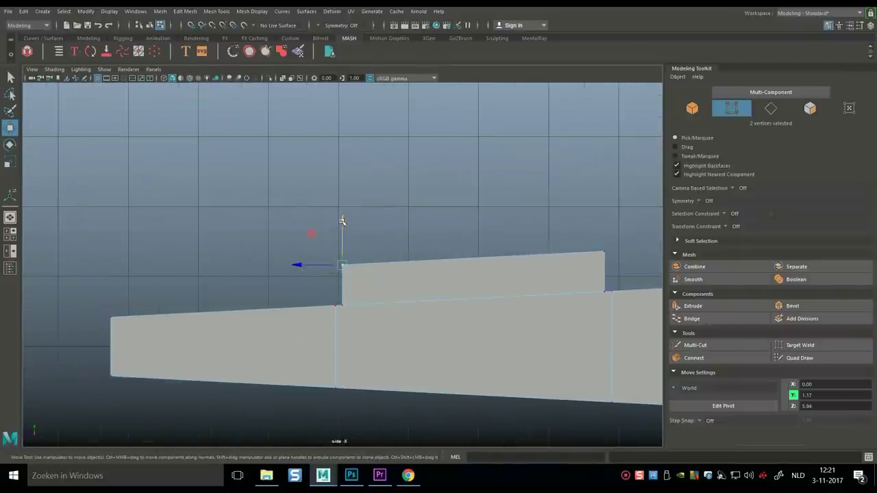
pyautogui.moveTo(343, 221); pyautogui.dragTo(342, 249)
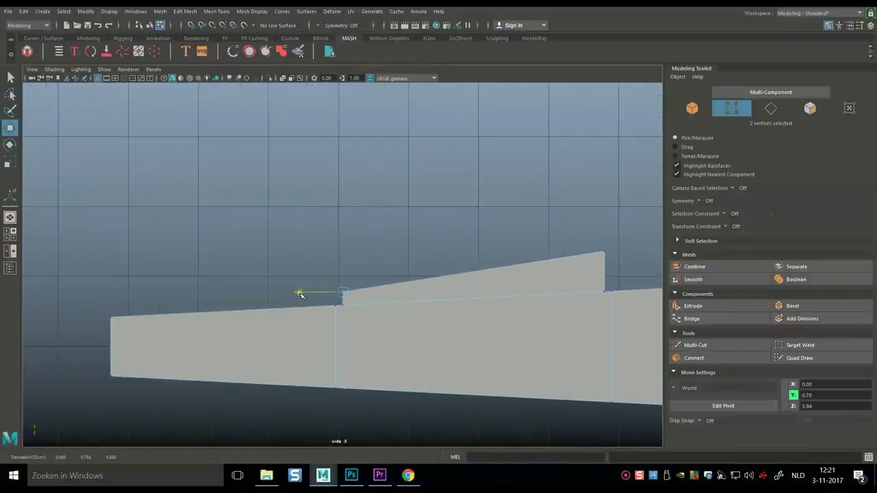
pyautogui.moveTo(300, 294); pyautogui.dragTo(318, 293)
# Step: Move the raised block's other top vertices toward the narrow end to Z 2.68 and up to Y 1.53
pyautogui.moveTo(600, 248); pyautogui.dragTo(634, 264)
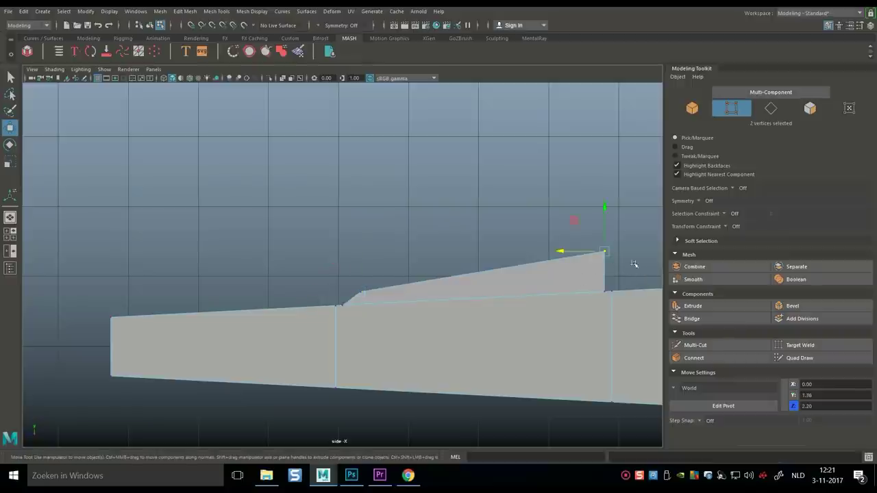
pyautogui.moveTo(559, 252); pyautogui.dragTo(527, 255)
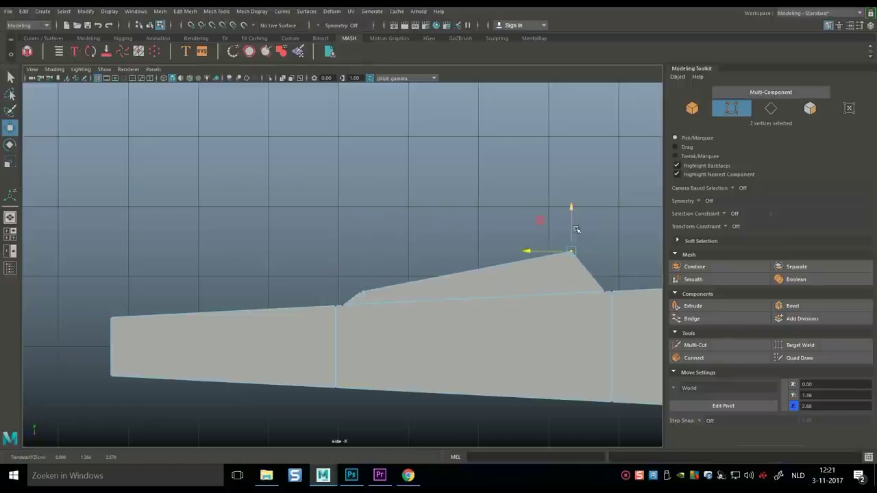
pyautogui.moveTo(573, 207); pyautogui.dragTo(572, 196)
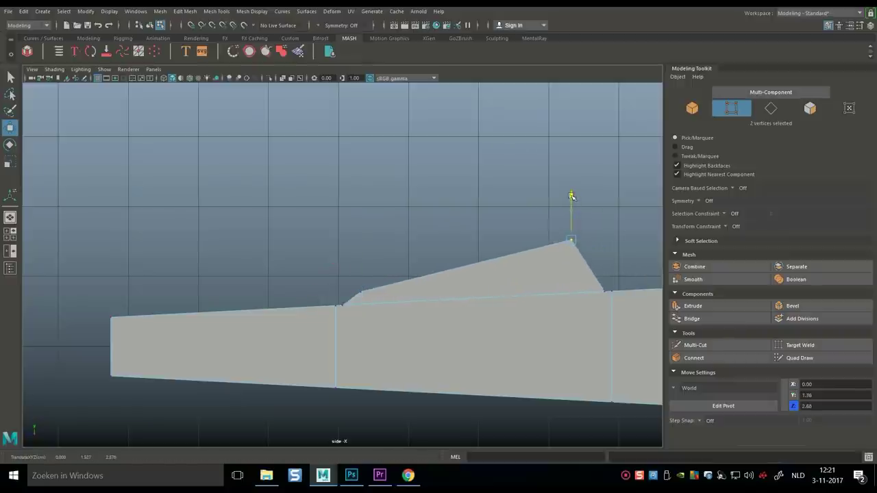
# Step: Extrude the top face of the last narrow segment at the wide end with an offset of 0.1
pyautogui.click(13, 234)
pyautogui.press('space')
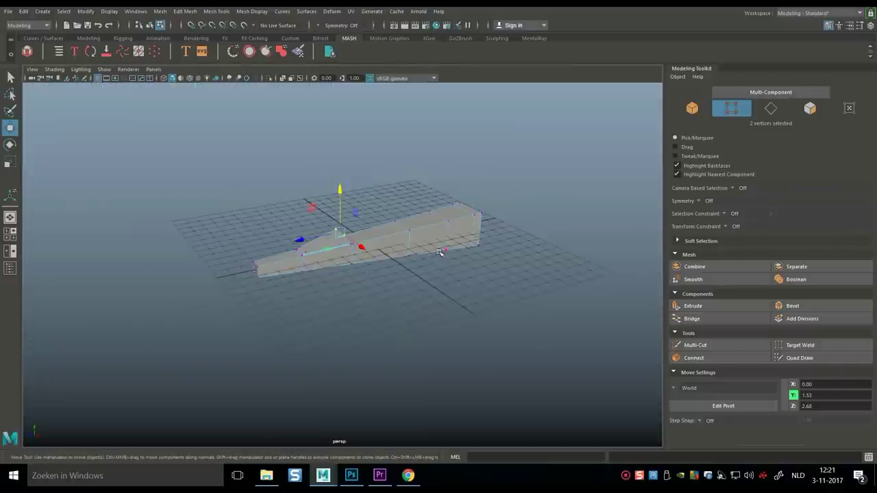
pyautogui.keyDown('alt'); pyautogui.moveTo(505, 308); pyautogui.dragTo(398, 336); pyautogui.keyUp('alt')
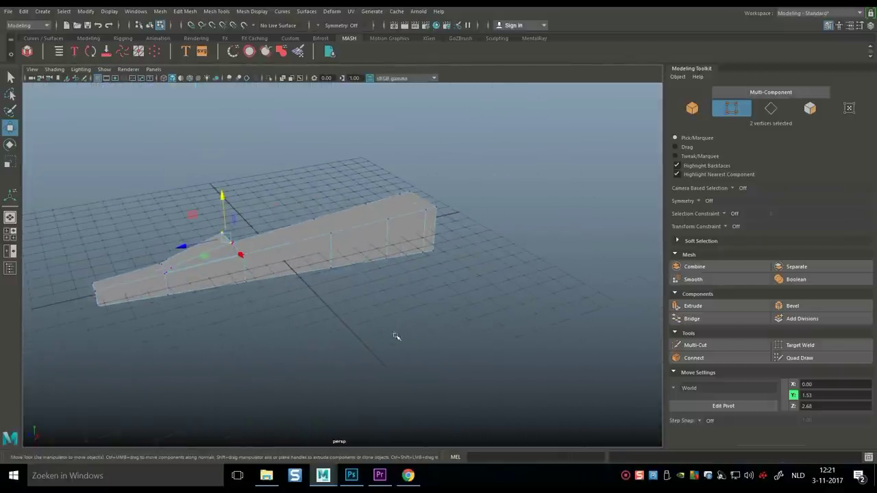
pyautogui.scroll(2, 387, 382)
pyautogui.scroll(4, 424, 358)
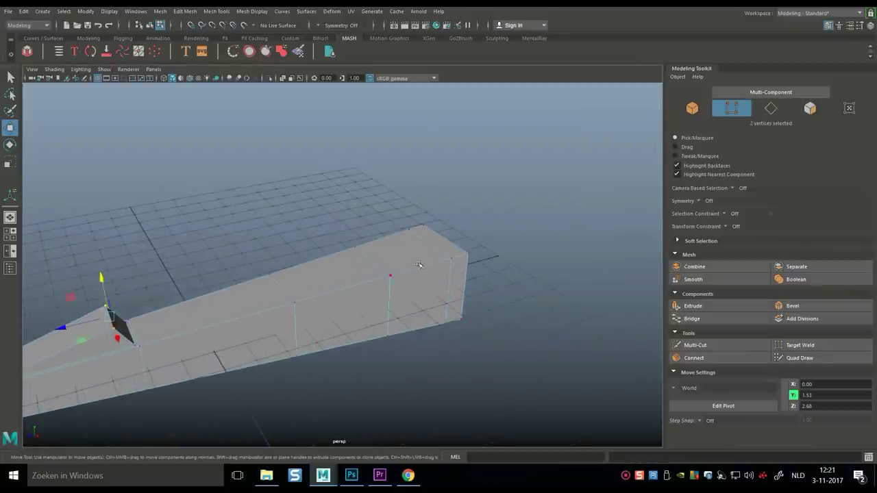
pyautogui.moveTo(433, 238); pyautogui.dragTo(466, 218, button='right')
pyautogui.click(458, 288)
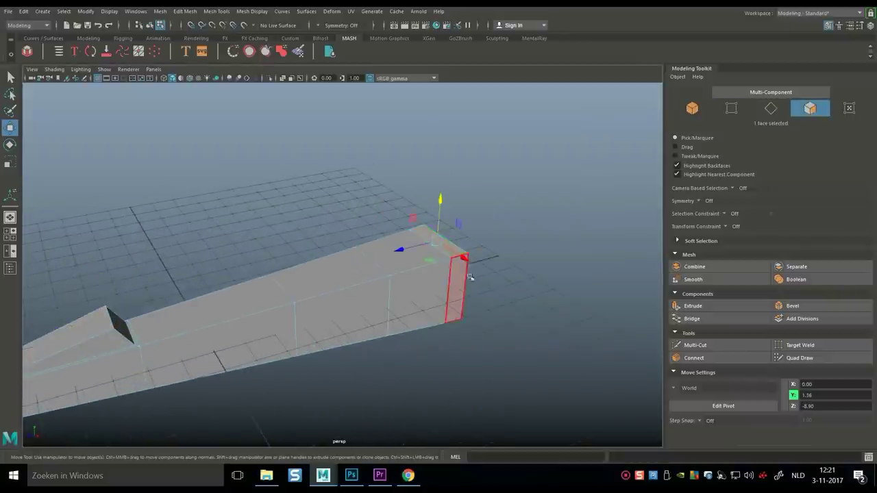
pyautogui.hotkey('ctrl', 'e')
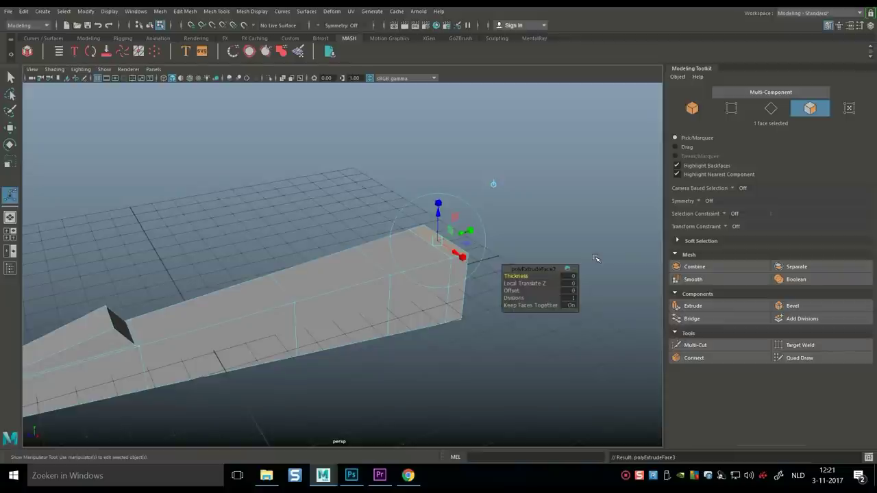
pyautogui.click(565, 291)
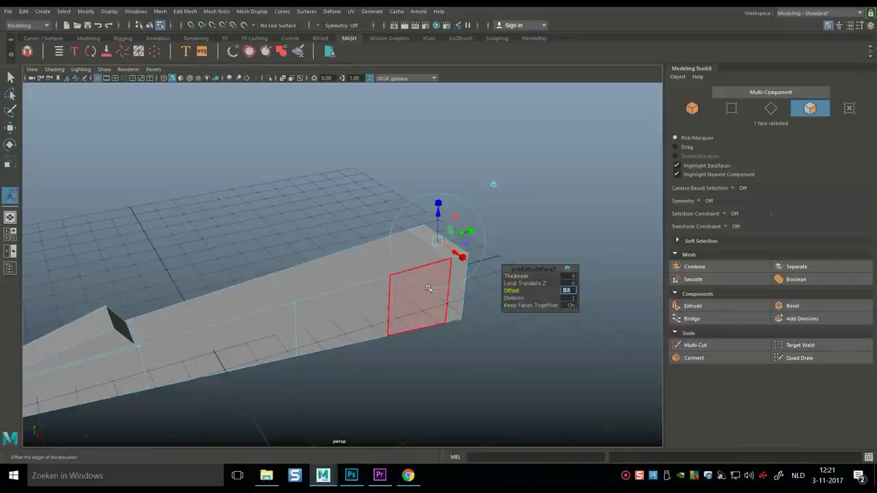
# Step: Extrude the inset top face at the wide end and raise it to about Y 1.74
pyautogui.click(429, 239)
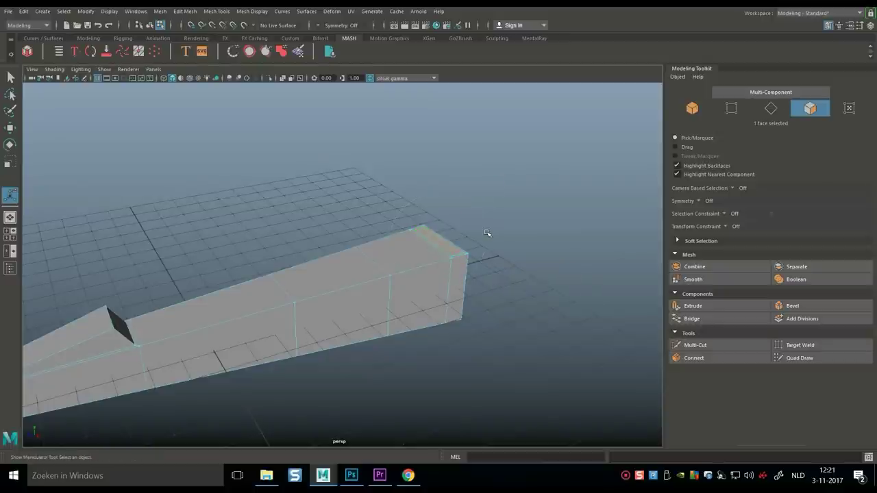
pyautogui.hotkey('ctrl', 'e')
pyautogui.press('w')
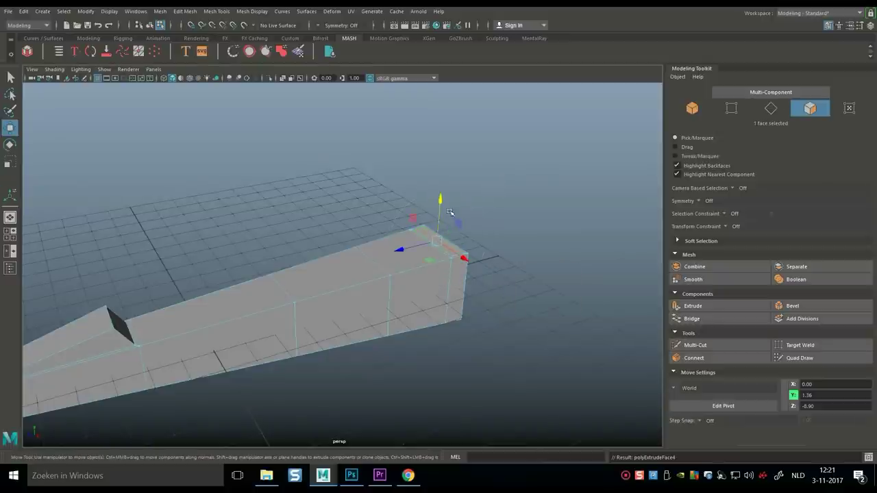
pyautogui.moveTo(442, 202)
pyautogui.mouseDown()
pyautogui.moveTo(442, 190)
pyautogui.moveTo(447, 207)
pyautogui.mouseUp()
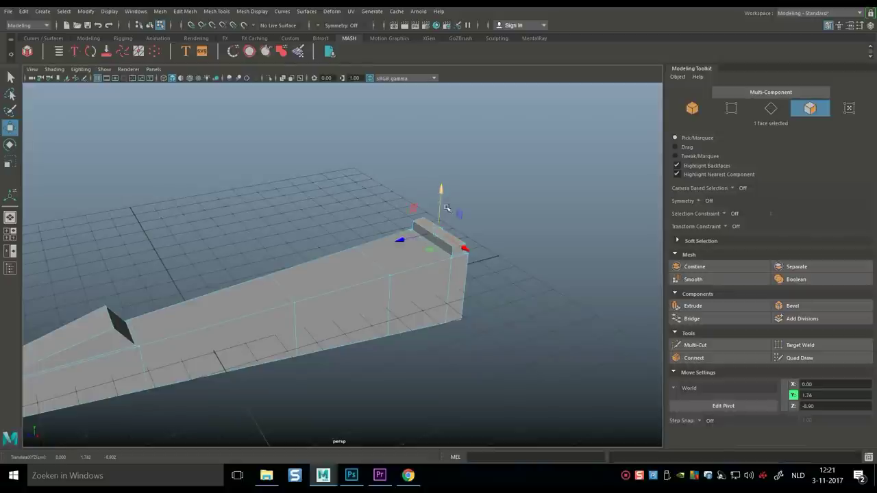
# Step: Extrude the raised strip's top face, widen it along X well past the body's sides, and lift it to about Y 1.83
pyautogui.hotkey('ctrl', 'e')
pyautogui.press('r')
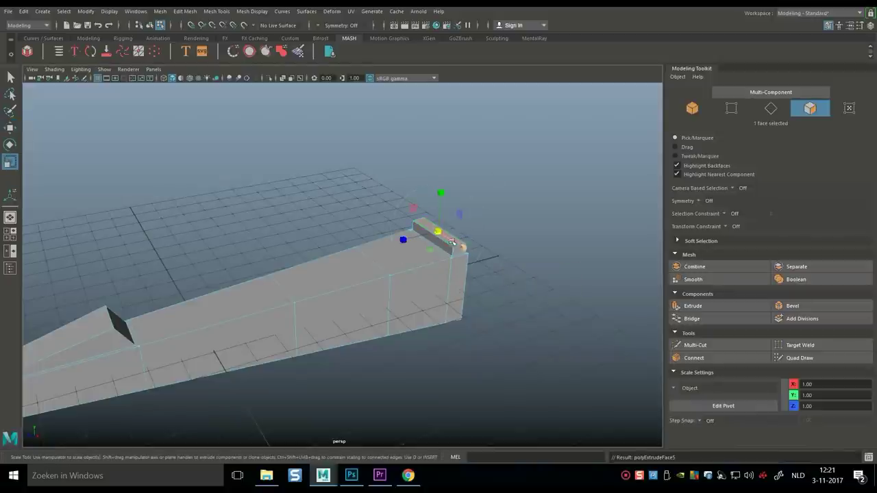
pyautogui.moveTo(463, 247); pyautogui.dragTo(522, 281)
pyautogui.press('w')
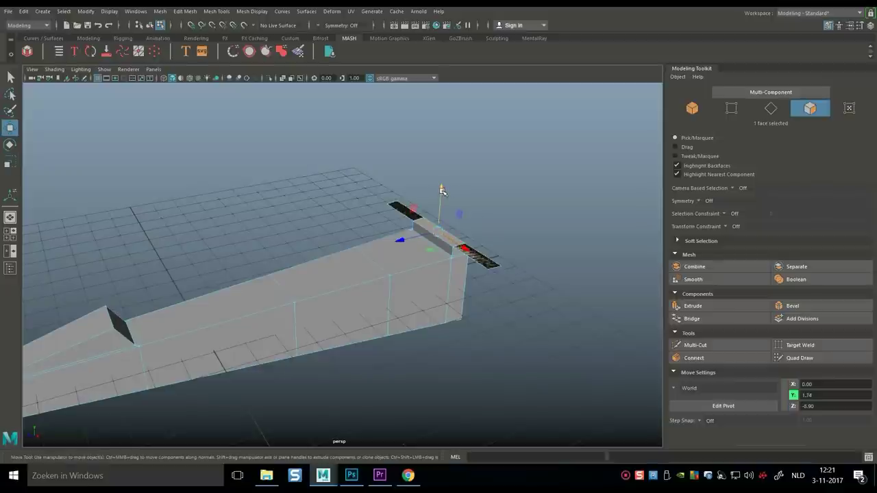
pyautogui.moveTo(442, 190); pyautogui.dragTo(442, 188)
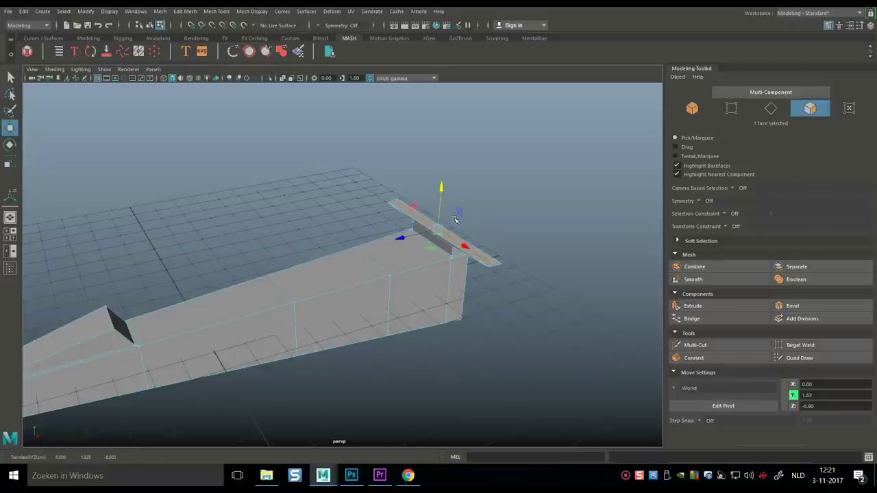
# Step: Extrude the widened top face and raise it to about Y 2.0 to thicken the crosspiece
pyautogui.hotkey('ctrl', 'e')
pyautogui.press('w')
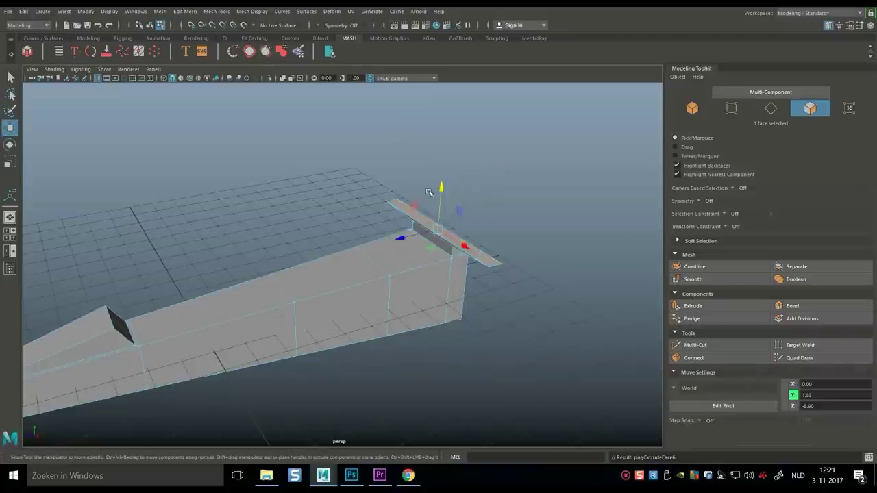
pyautogui.moveTo(442, 187); pyautogui.dragTo(443, 181)
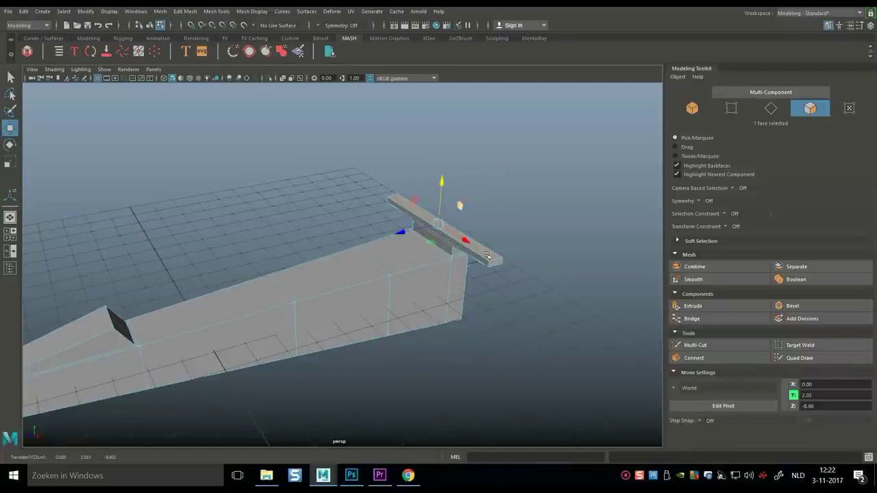
# Step: Shift the crosspiece's top face slightly outward along Z and widen it along X to flare the crosspiece
pyautogui.moveTo(402, 233); pyautogui.dragTo(408, 233)
pyautogui.press('r')
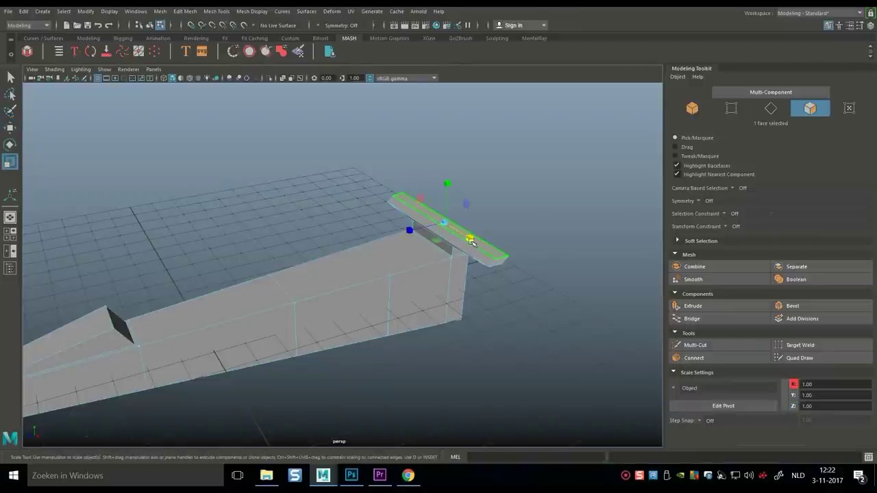
pyautogui.moveTo(470, 237); pyautogui.dragTo(472, 241)
pyautogui.click(523, 320)
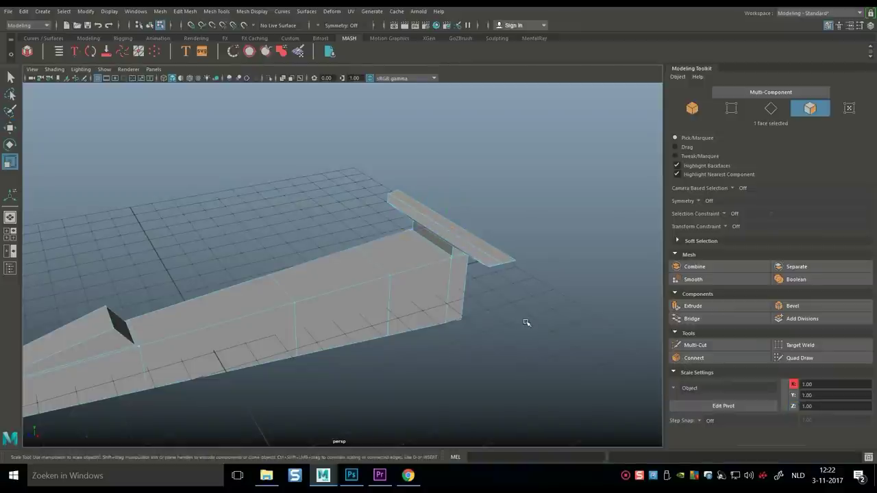
# Step: Extrude the body's end face at the wide end, scale it down to leave a rim, and extrude it inward as a recess
pyautogui.scroll(3, 523, 342)
pyautogui.keyDown('alt'); pyautogui.moveTo(526, 344); pyautogui.dragTo(359, 231); pyautogui.keyUp('alt')
pyautogui.click(359, 231)
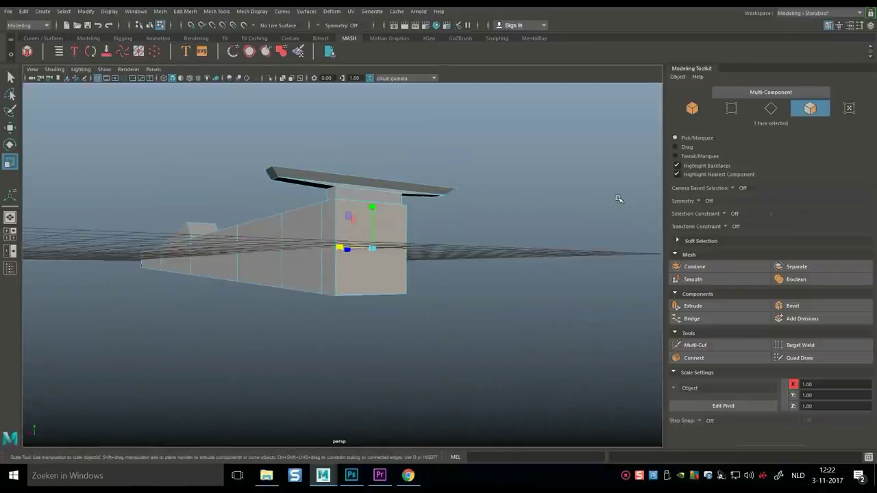
pyautogui.hotkey('ctrl', 'e')
pyautogui.press('r')
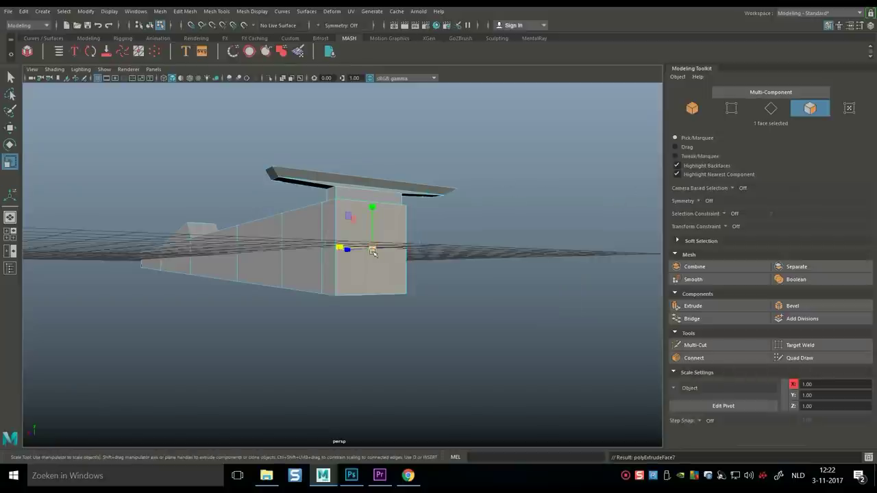
pyautogui.moveTo(373, 252); pyautogui.dragTo(351, 262)
pyautogui.hotkey('ctrl', 'e')
pyautogui.press('w')
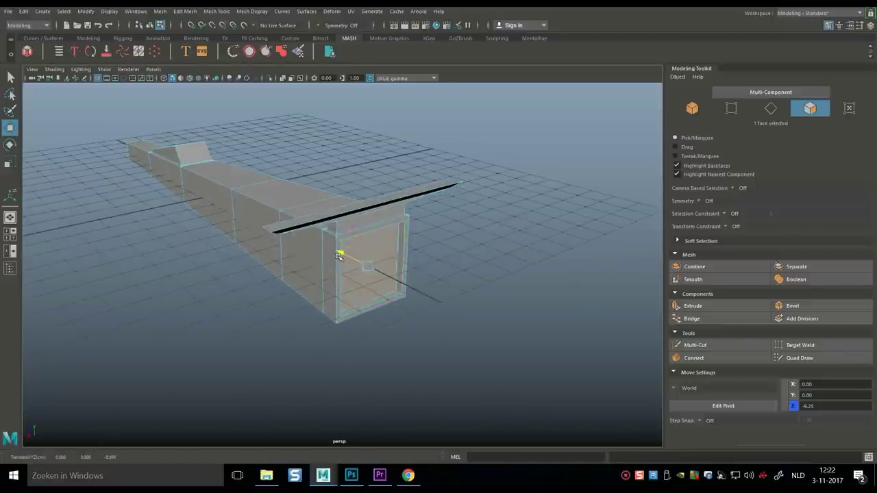
# Step: Extrude the recess's inner face, scale it smaller, and extrude it again deeper into the body to about Z -8.55
pyautogui.hotkey('ctrl', 'e')
pyautogui.press('r')
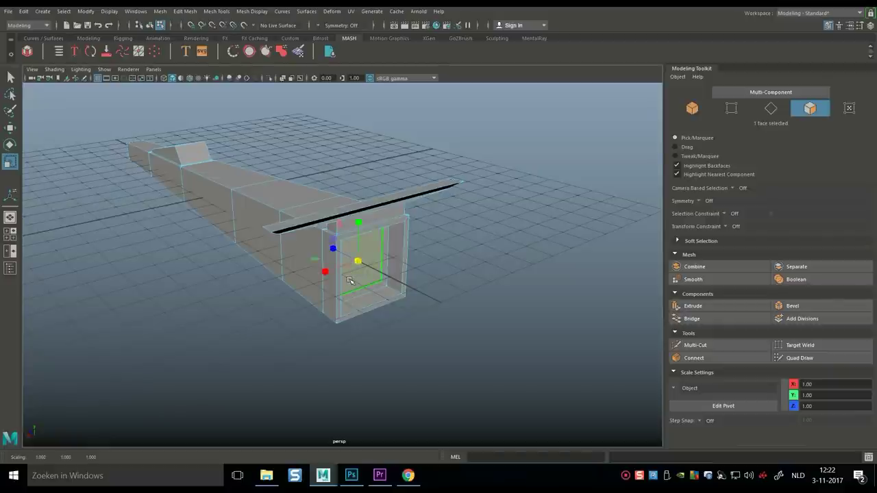
pyautogui.hotkey('ctrl', 'e')
pyautogui.press('w')
pyautogui.moveTo(334, 248); pyautogui.dragTo(328, 247)
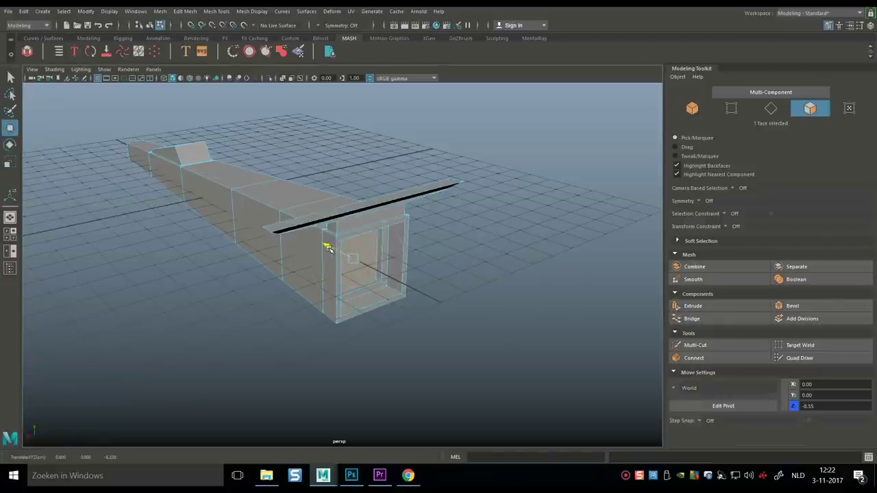
pyautogui.click(264, 333)
# Step: Extrude the narrow end's front face, scale it down to leave a rim, and extrude it inward to form a recess
pyautogui.scroll(-3, 270, 340)
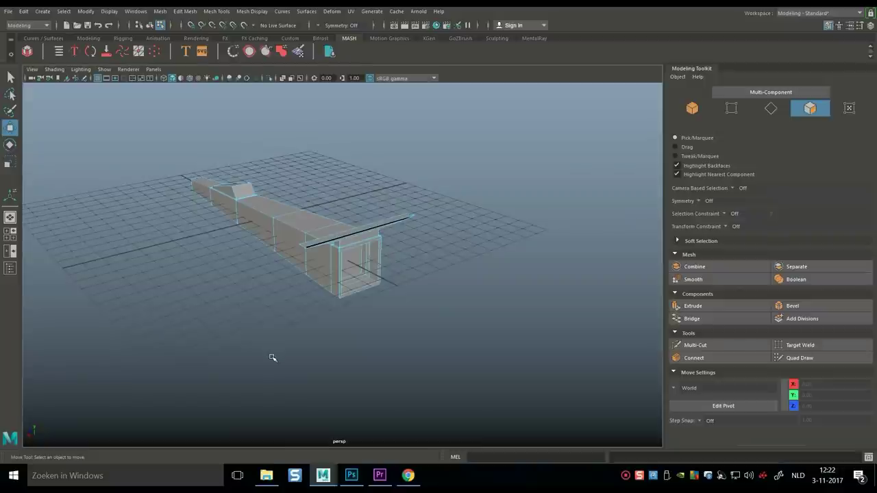
pyautogui.keyDown('alt'); pyautogui.moveTo(272, 357); pyautogui.dragTo(387, 353); pyautogui.keyUp('alt')
pyautogui.keyDown('alt'); pyautogui.moveTo(386, 354); pyautogui.dragTo(468, 307, button='middle'); pyautogui.keyUp('alt')
pyautogui.keyDown('alt'); pyautogui.moveTo(469, 307); pyautogui.dragTo(501, 275); pyautogui.keyUp('alt')
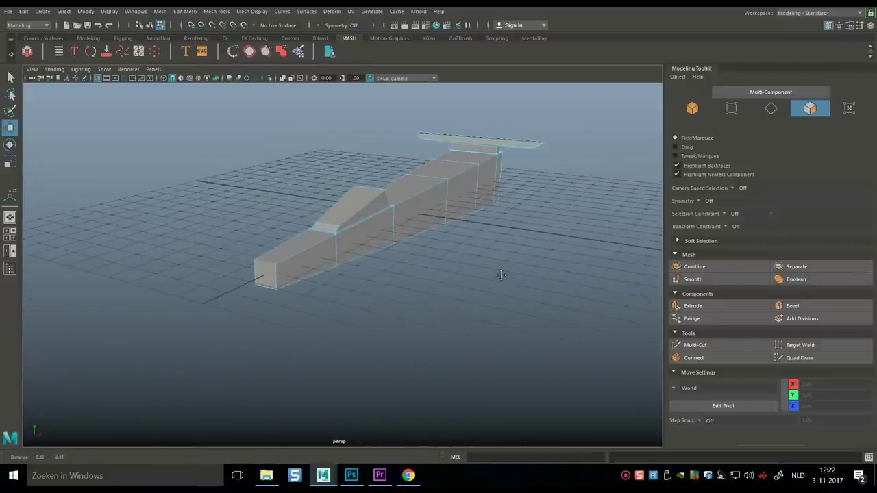
pyautogui.click(265, 276)
pyautogui.hotkey('ctrl', 'e')
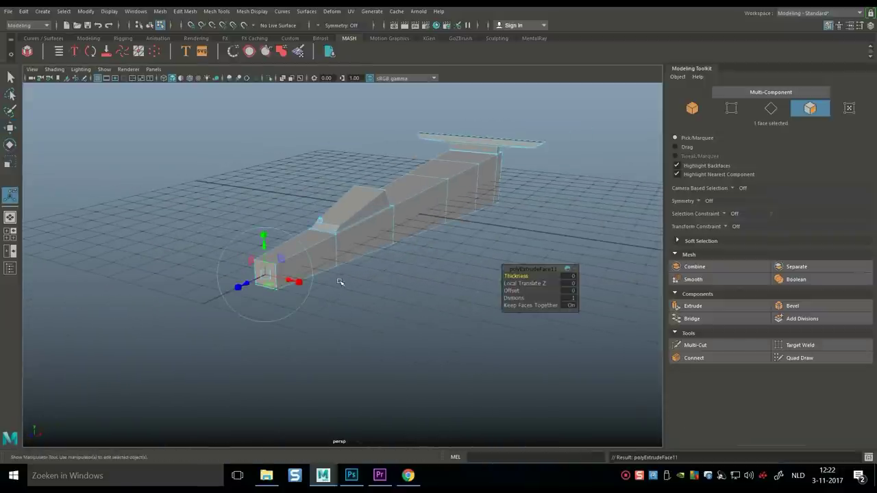
pyautogui.press('r')
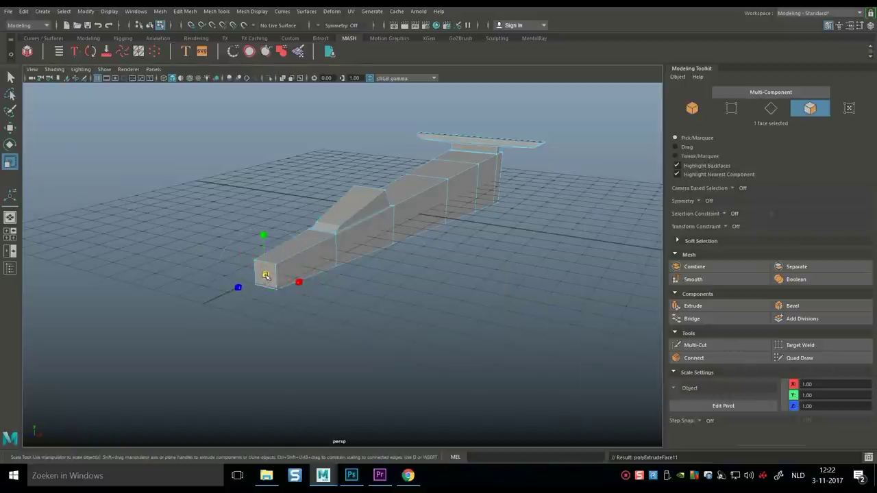
pyautogui.hotkey('ctrl', 'e')
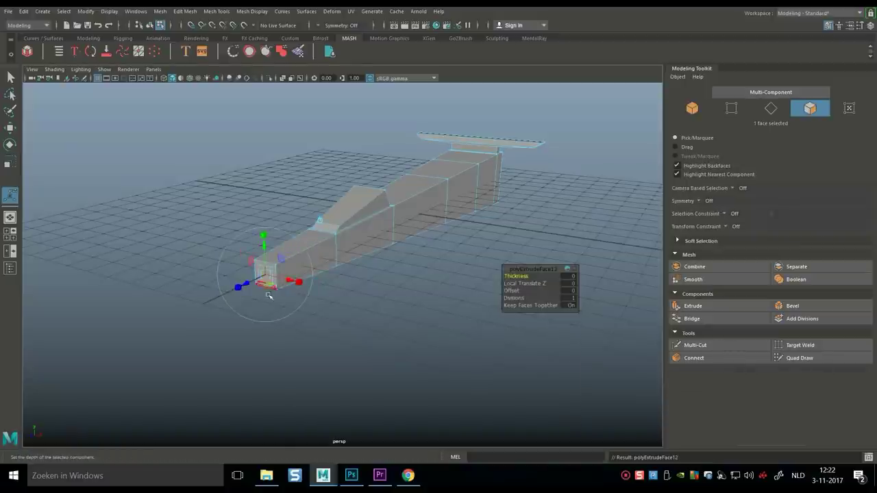
pyautogui.press('w')
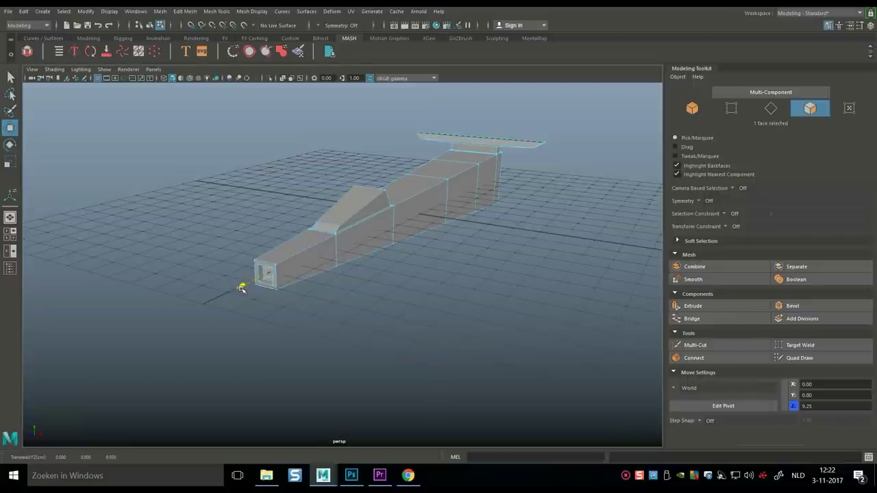
pyautogui.click(360, 309)
# Step: Select the two peak vertices of the cockpit block and scale them closer together along X
pyautogui.keyDown('alt'); pyautogui.moveTo(379, 312); pyautogui.dragTo(337, 328); pyautogui.keyUp('alt')
pyautogui.scroll(5, 444, 374)
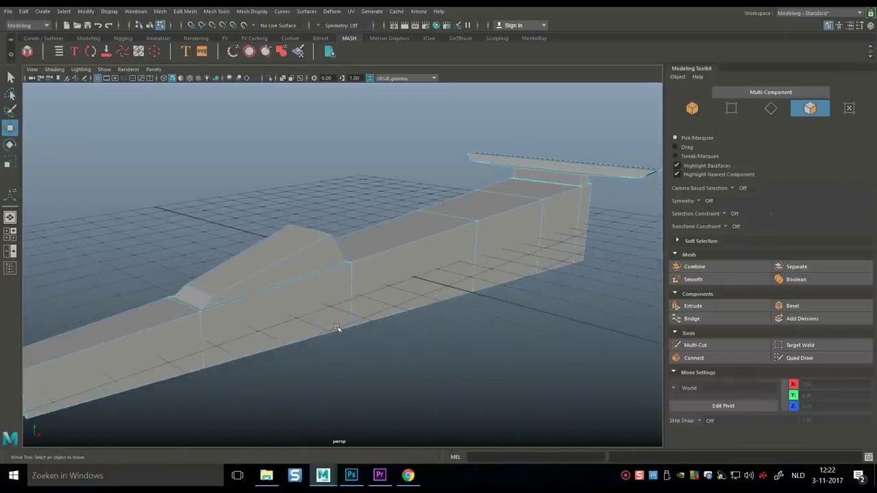
pyautogui.moveTo(288, 231); pyautogui.dragTo(241, 206, button='right')
pyautogui.moveTo(241, 205)
pyautogui.keyDown('alt'); pyautogui.mouseDown()
pyautogui.moveTo(320, 304)
pyautogui.moveTo(197, 173)
pyautogui.moveTo(245, 191)
pyautogui.mouseUp(); pyautogui.keyUp('alt')
pyautogui.keyDown('alt'); pyautogui.moveTo(244, 191); pyautogui.dragTo(311, 295); pyautogui.keyUp('alt')
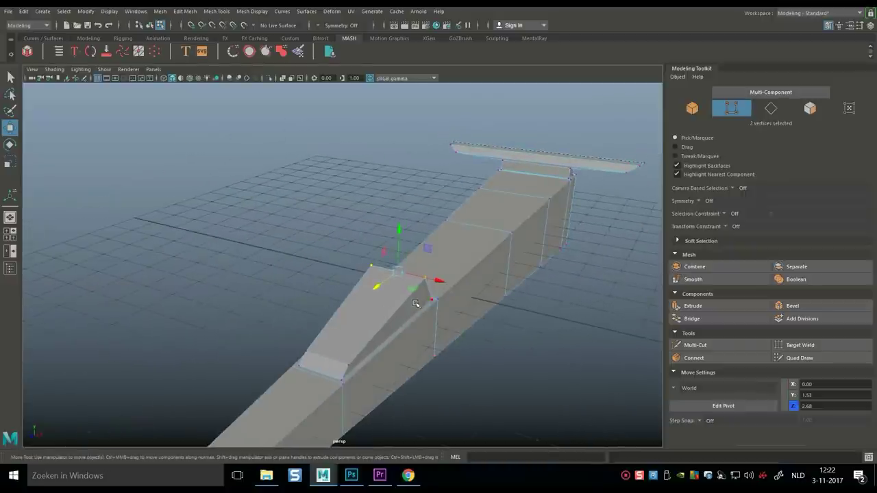
pyautogui.press('r')
pyautogui.moveTo(434, 284); pyautogui.dragTo(419, 279)
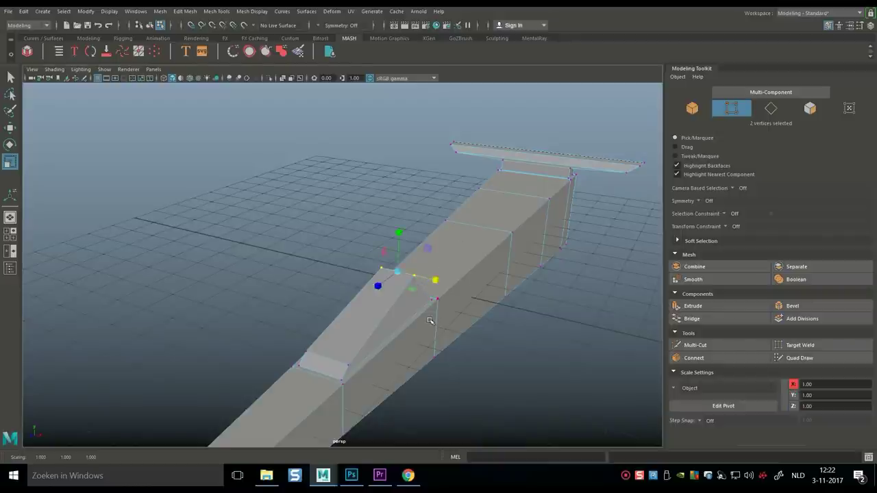
# Step: Insert four evenly spaced lengthwise edge loops around the body using Insert Edge Loop with multiple edge loops set to 4
pyautogui.scroll(-4, 431, 323)
pyautogui.keyDown('alt'); pyautogui.moveTo(470, 367); pyautogui.dragTo(229, 98); pyautogui.keyUp('alt')
pyautogui.click(250, 12)
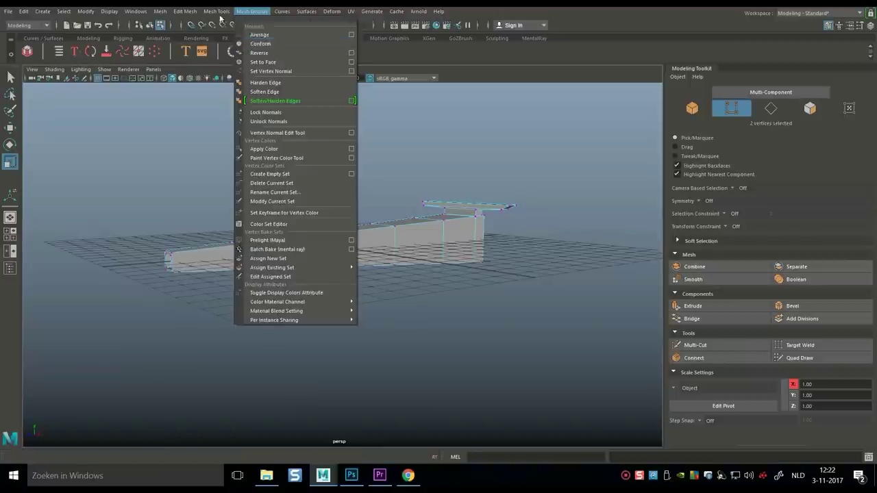
pyautogui.moveTo(216, 11)
pyautogui.click(303, 81)
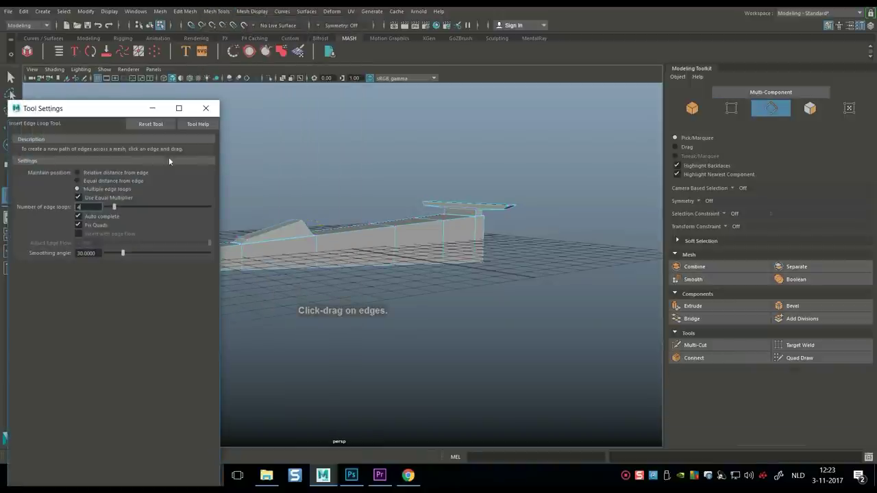
pyautogui.click(397, 249)
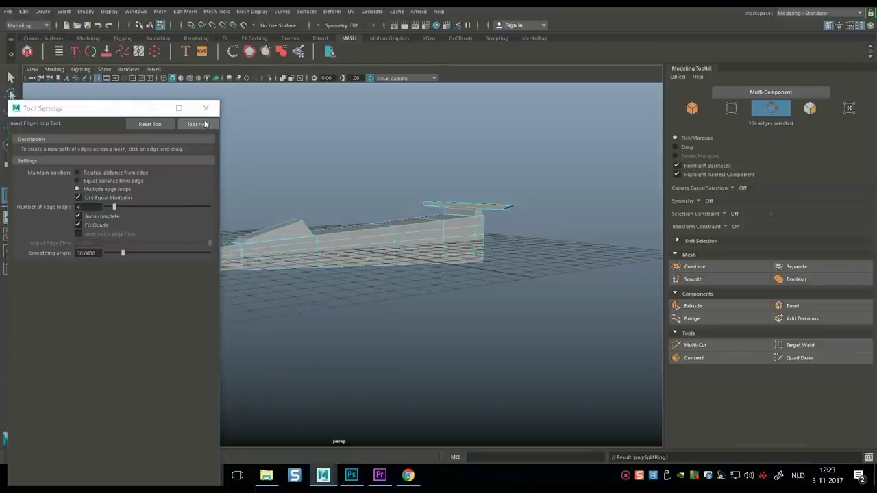
pyautogui.click(206, 108)
pyautogui.scroll(-3, 229, 190)
pyautogui.scroll(3, 246, 220)
pyautogui.keyDown('alt'); pyautogui.moveTo(273, 279); pyautogui.dragTo(325, 266, button='middle'); pyautogui.keyUp('alt')
pyautogui.scroll(4, 324, 271)
pyautogui.keyDown('alt'); pyautogui.moveTo(319, 276); pyautogui.dragTo(228, 267); pyautogui.keyUp('alt')
pyautogui.scroll(-3, 322, 284)
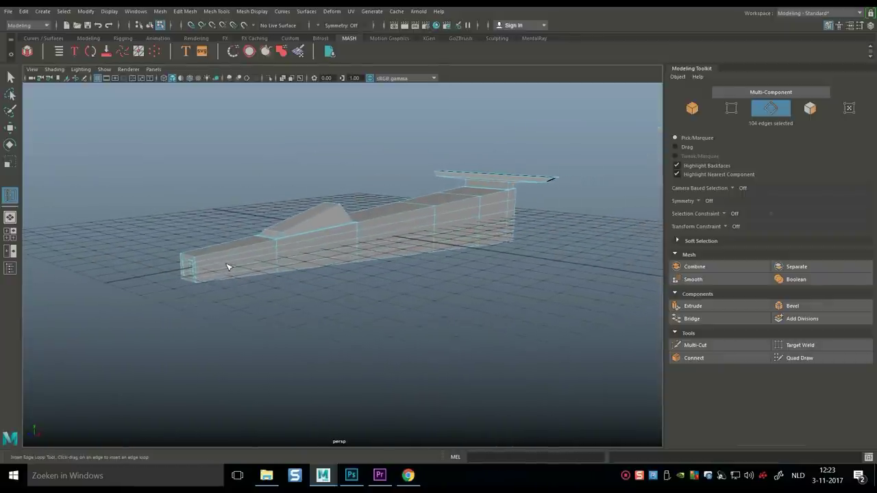
pyautogui.moveTo(229, 267); pyautogui.dragTo(228, 185, button='right')
pyautogui.scroll(2, 220, 257)
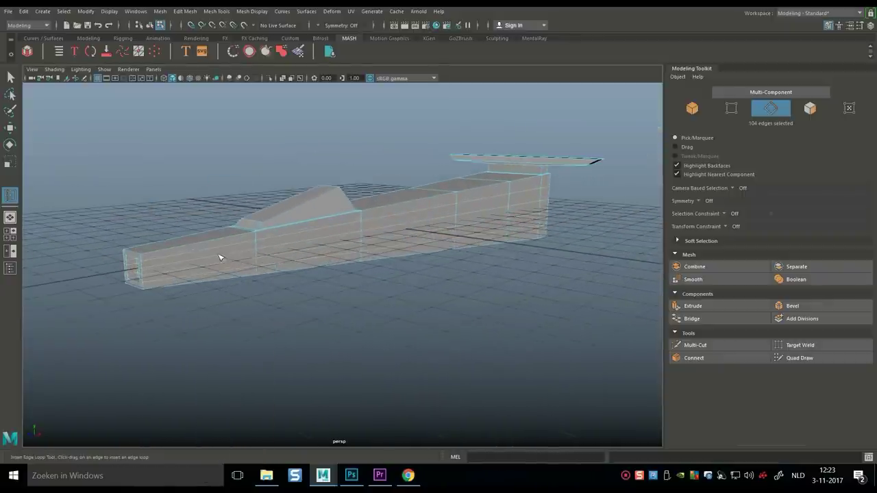
pyautogui.click(191, 262)
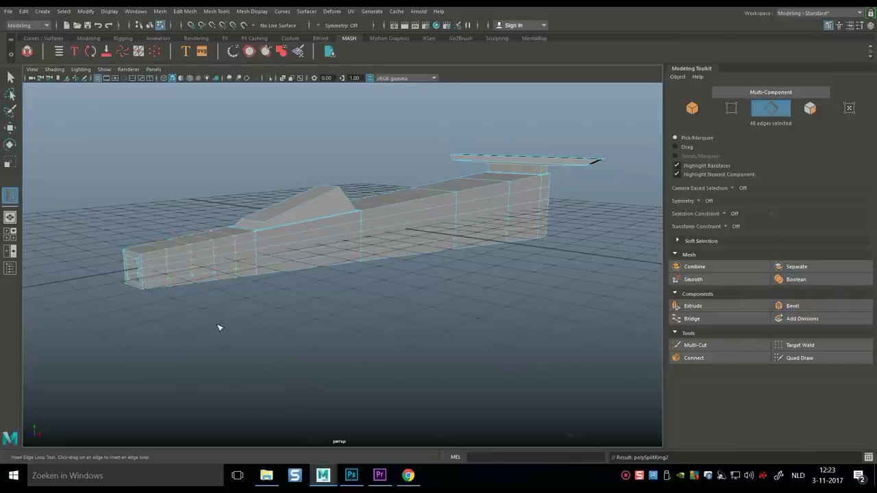
pyautogui.hotkey('ctrl', 'z')
# Step: Select the two middle lengthwise edge loops along one side of the body
pyautogui.press('q')
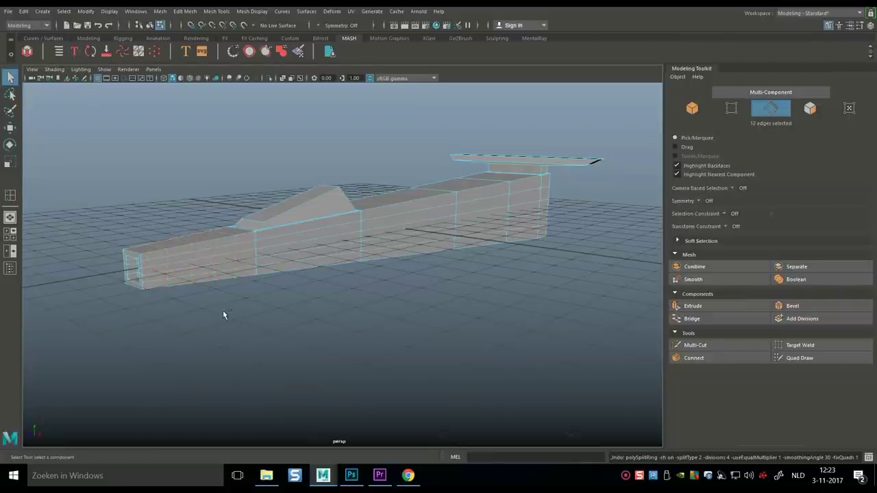
pyautogui.click(222, 315)
pyautogui.click(179, 265)
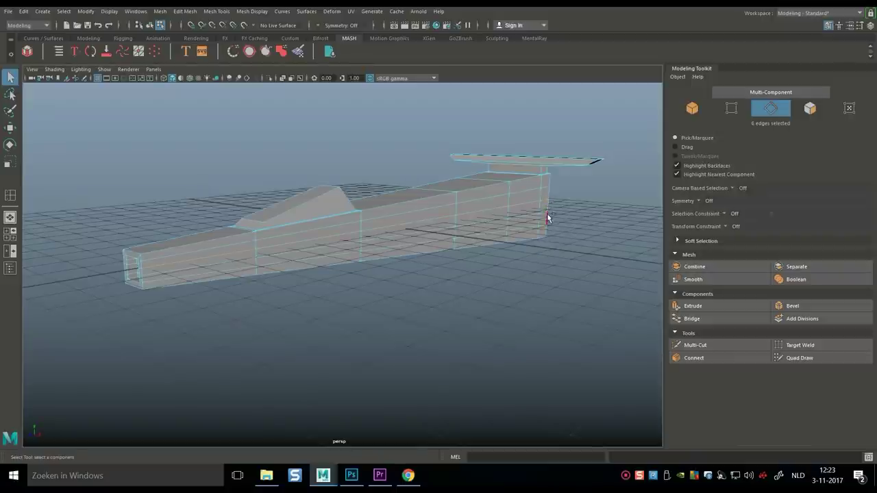
pyautogui.keyDown('shift'); pyautogui.doubleClick(241, 259); pyautogui.keyUp('shift')
pyautogui.keyDown('alt'); pyautogui.moveTo(336, 313); pyautogui.dragTo(411, 315); pyautogui.keyUp('alt')
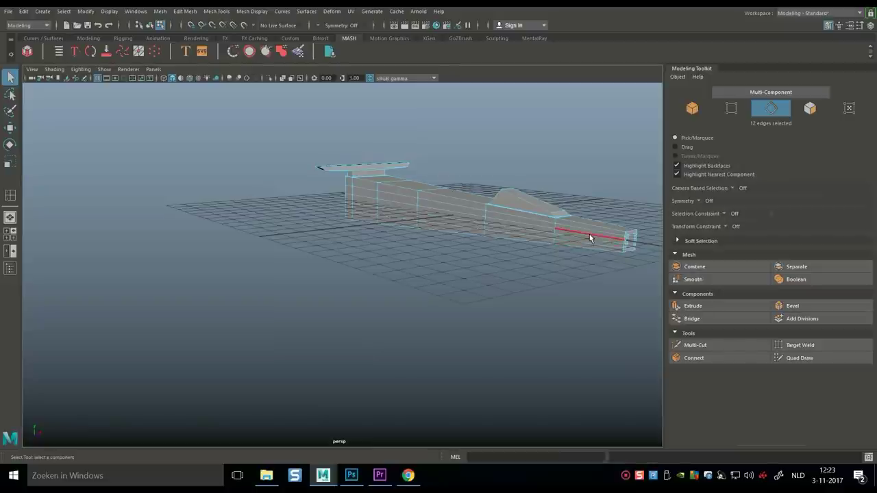
# Step: Add the matching middle lengthwise edges on the body's opposite side to the selection, including those near the wide end
pyautogui.keyDown('shift'); pyautogui.click(589, 236); pyautogui.keyUp('shift')
pyautogui.keyDown('shift'); pyautogui.click(575, 235); pyautogui.keyUp('shift')
pyautogui.hotkey('ctrl', 'z')
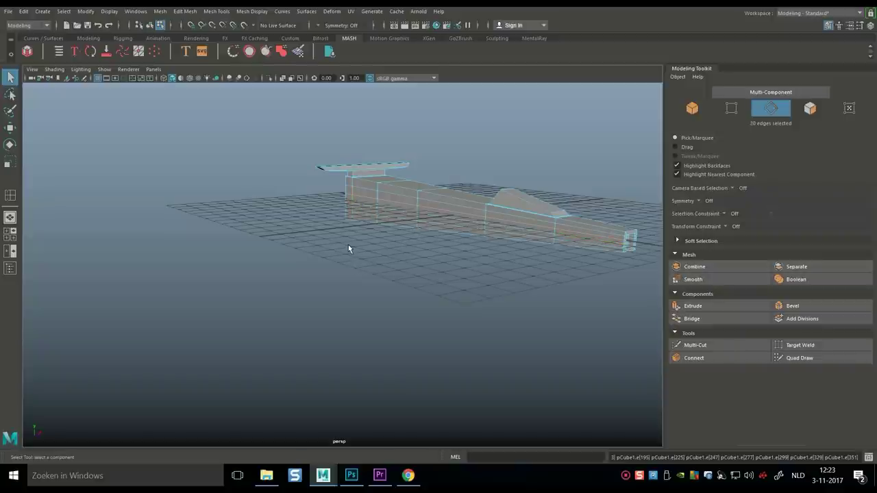
pyautogui.keyDown('shift'); pyautogui.click(348, 208); pyautogui.keyUp('shift')
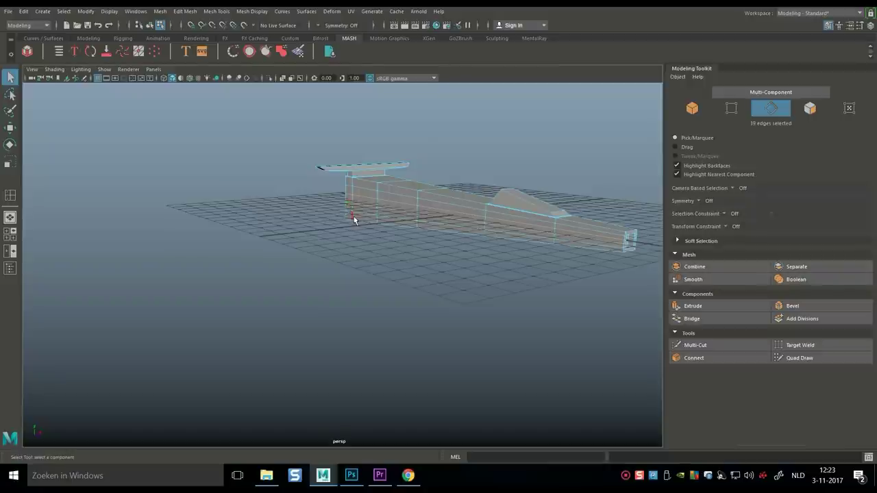
pyautogui.scroll(2, 353, 217)
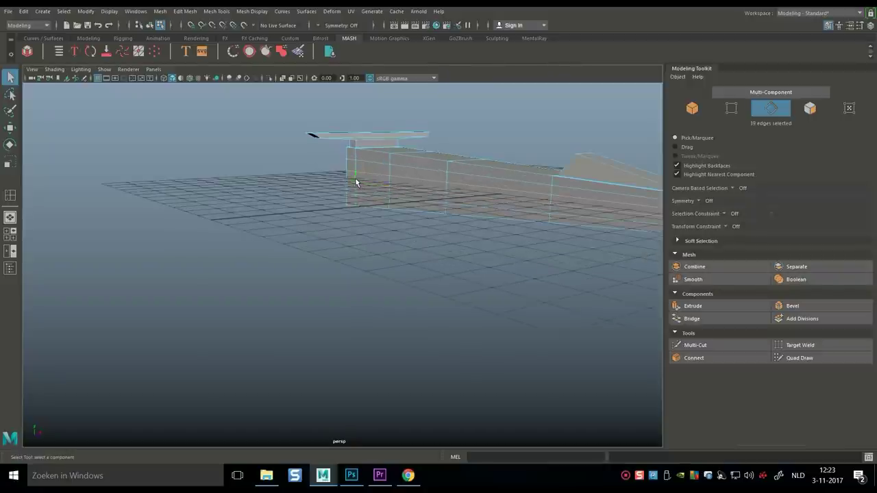
pyautogui.keyDown('shift'); pyautogui.click(355, 179); pyautogui.keyUp('shift')
pyautogui.scroll(-3, 360, 200)
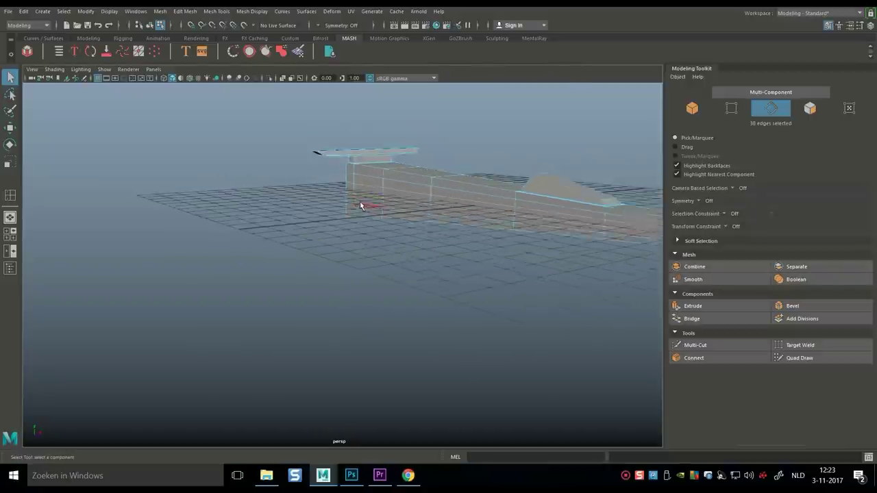
# Step: Scale the selected middle side edges outward along X so both sides of the body flare out
pyautogui.keyDown('alt'); pyautogui.moveTo(401, 278); pyautogui.dragTo(329, 287); pyautogui.keyUp('alt')
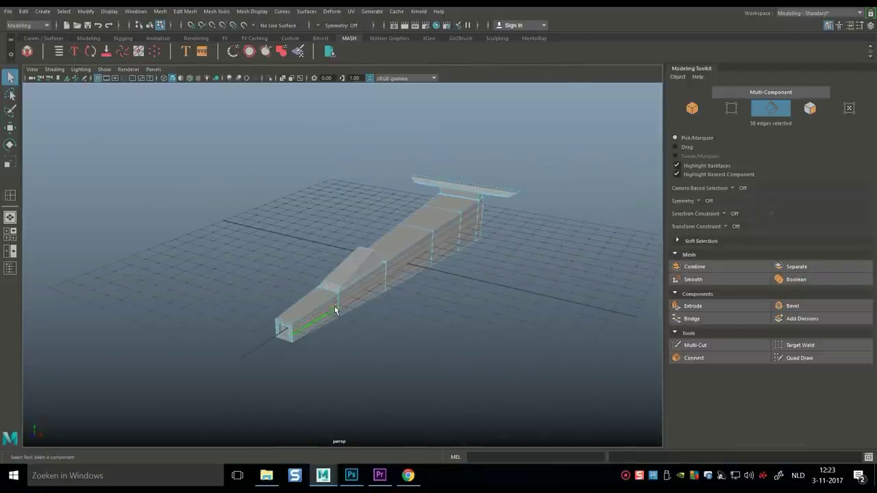
pyautogui.press('r')
pyautogui.moveTo(436, 302); pyautogui.dragTo(447, 273)
pyautogui.keyDown('alt'); pyautogui.moveTo(258, 291); pyautogui.dragTo(273, 272); pyautogui.keyUp('alt')
pyautogui.keyDown('alt'); pyautogui.moveTo(252, 275); pyautogui.dragTo(373, 264); pyautogui.keyUp('alt')
pyautogui.moveTo(472, 245); pyautogui.dragTo(476, 246)
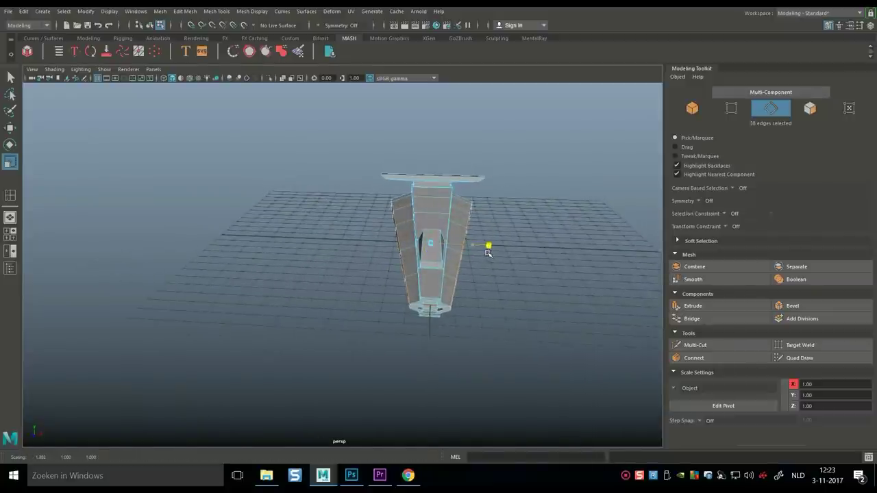
pyautogui.moveTo(488, 253); pyautogui.dragTo(488, 254)
# Step: Extrude the four side faces near the body's wide end, two per side, and scale them uniformly outward into four large wings
pyautogui.keyDown('alt'); pyautogui.moveTo(488, 254); pyautogui.dragTo(422, 307); pyautogui.keyUp('alt')
pyautogui.scroll(-3, 422, 308)
pyautogui.scroll(4, 419, 313)
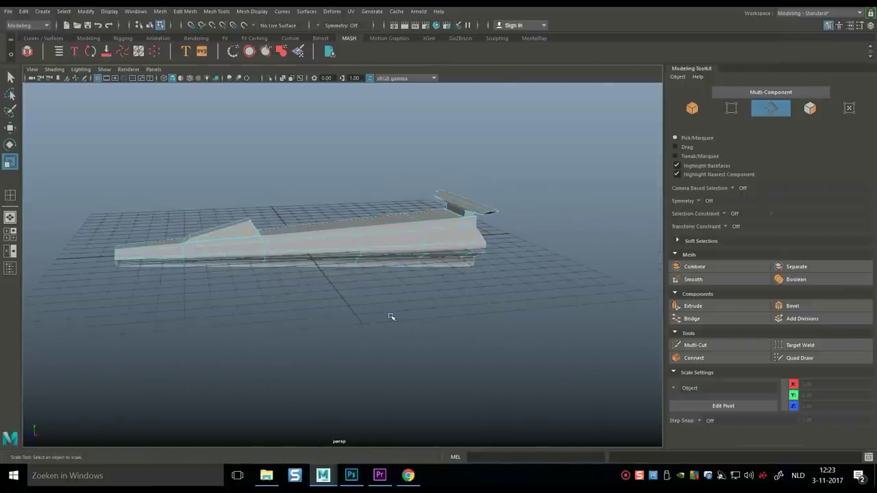
pyautogui.keyDown('alt'); pyautogui.moveTo(391, 317); pyautogui.dragTo(339, 316, button='middle'); pyautogui.keyUp('alt')
pyautogui.keyDown('alt'); pyautogui.moveTo(339, 316); pyautogui.dragTo(376, 294); pyautogui.keyUp('alt')
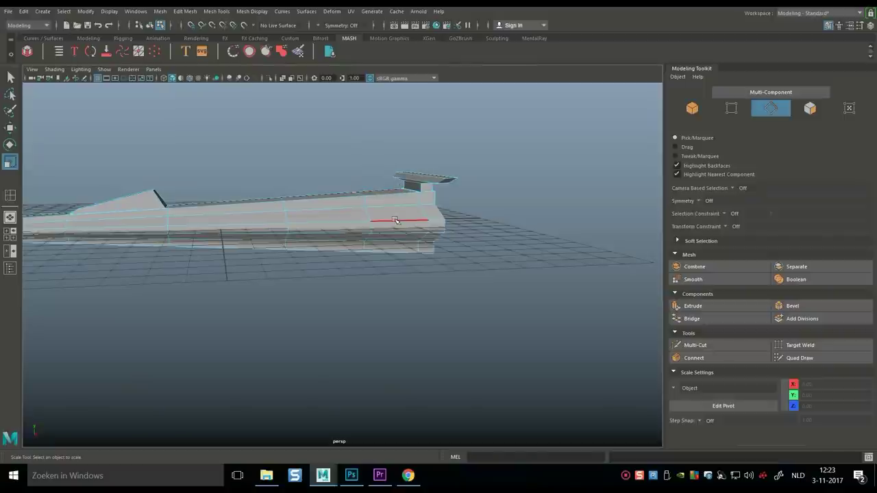
pyautogui.moveTo(399, 212); pyautogui.dragTo(402, 226, button='right')
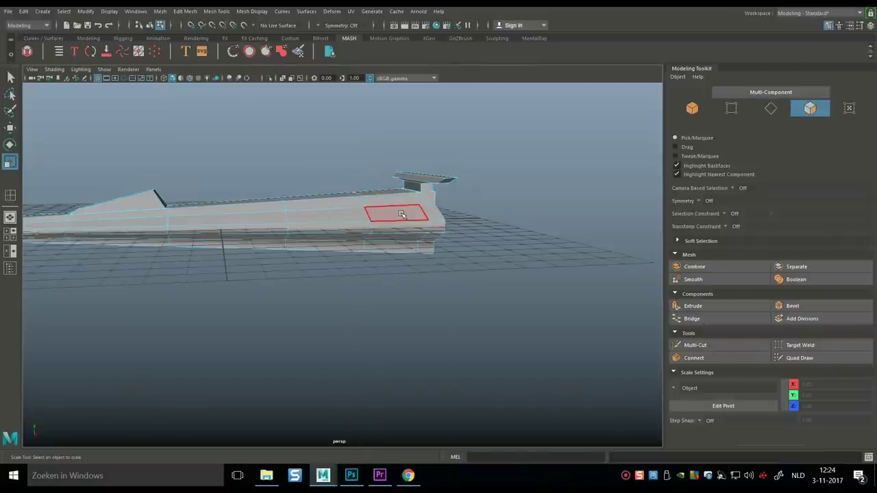
pyautogui.click(401, 215)
pyautogui.keyDown('alt'); pyautogui.moveTo(411, 294); pyautogui.dragTo(445, 286); pyautogui.keyUp('alt')
pyautogui.keyDown('shift'); pyautogui.click(405, 192); pyautogui.keyUp('shift')
pyautogui.keyDown('shift'); pyautogui.click(338, 194); pyautogui.keyUp('shift')
pyautogui.keyDown('alt'); pyautogui.moveTo(337, 195); pyautogui.dragTo(328, 213); pyautogui.keyUp('alt')
pyautogui.keyDown('shift'); pyautogui.click(335, 232); pyautogui.keyUp('shift')
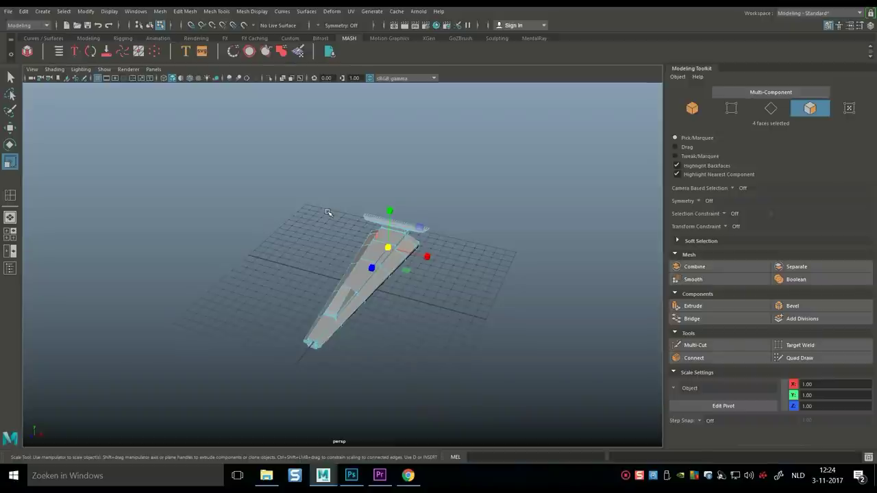
pyautogui.hotkey('ctrl', 'e')
pyautogui.press('r')
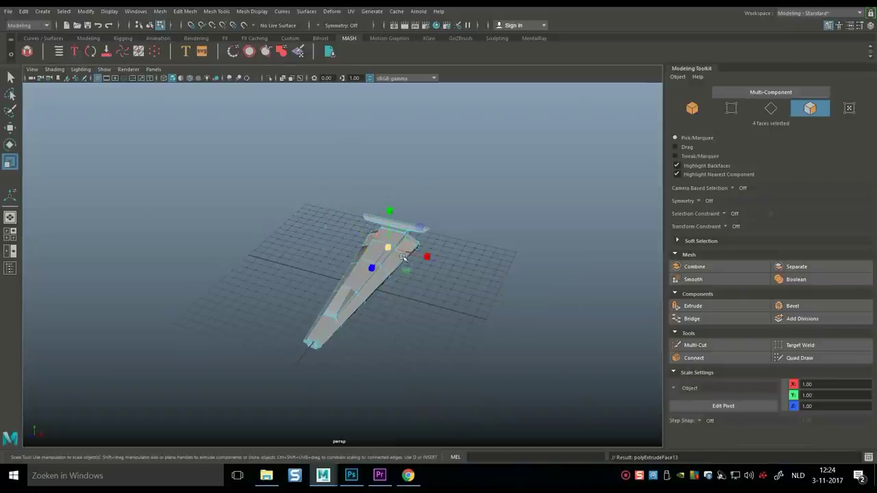
pyautogui.moveTo(388, 248); pyautogui.dragTo(532, 259)
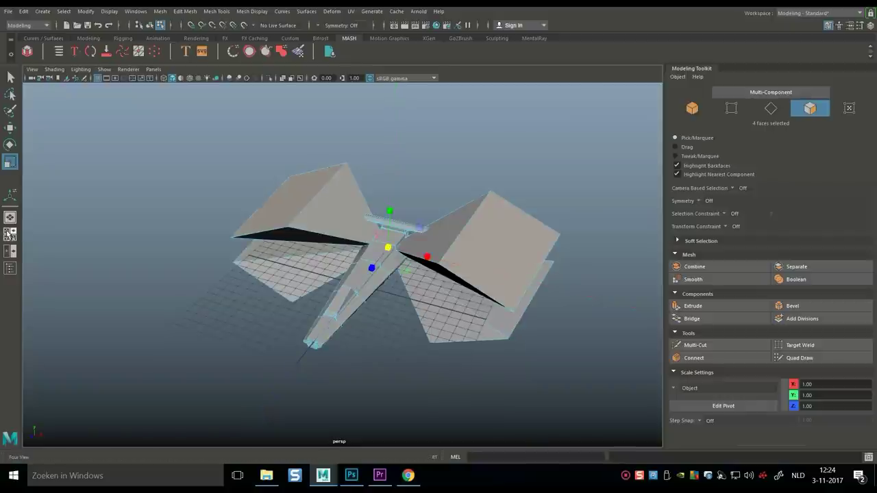
# Step: In the top view, select the wing-end vertices closest to the nose and move them backward to about Z -13.54, narrowing the wing ends
pyautogui.click(11, 234)
pyautogui.press('space')
pyautogui.scroll(-3, 261, 239)
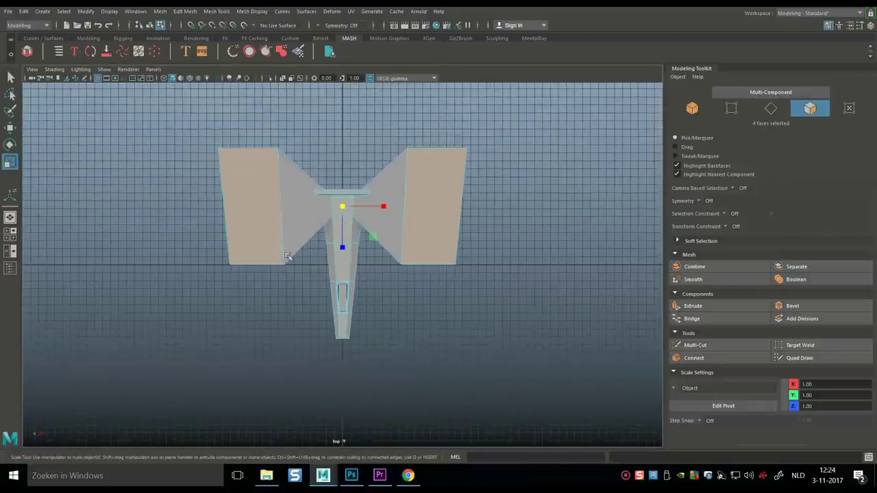
pyautogui.moveTo(266, 250); pyautogui.dragTo(218, 213, button='right')
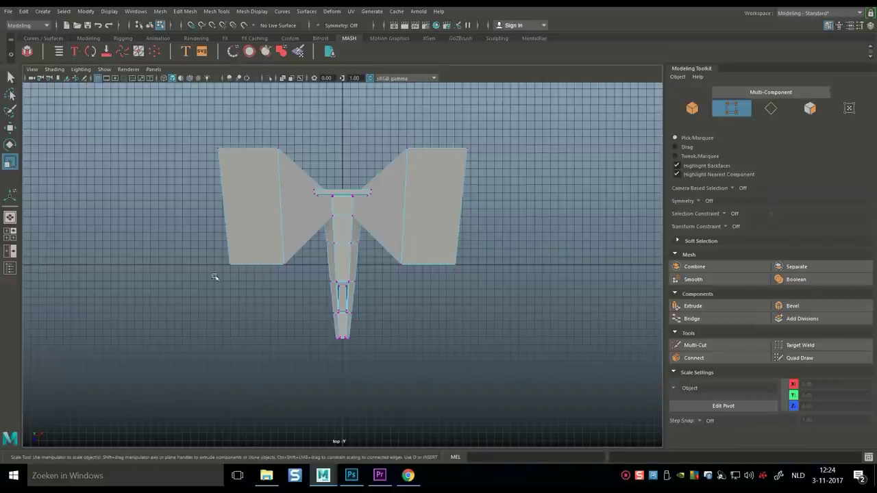
pyautogui.press('4')
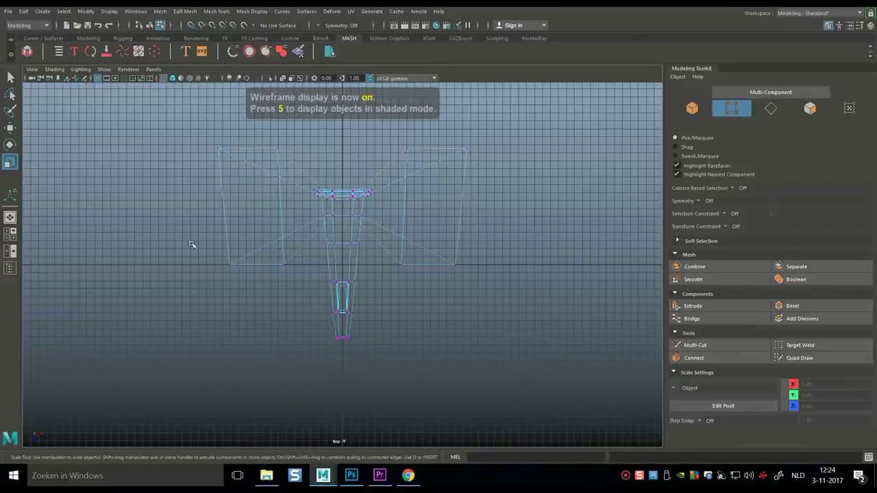
pyautogui.moveTo(296, 303); pyautogui.dragTo(223, 250)
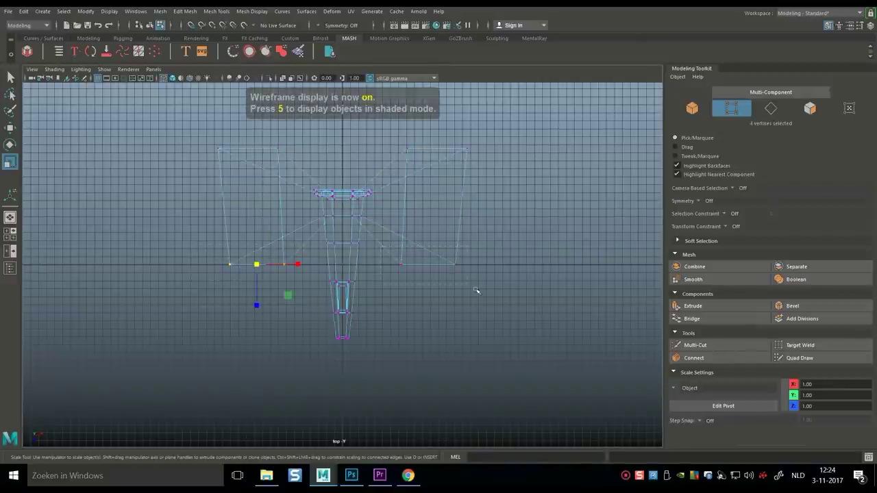
pyautogui.keyDown('shift'); pyautogui.moveTo(477, 291); pyautogui.dragTo(390, 250); pyautogui.keyUp('shift')
pyautogui.press('w')
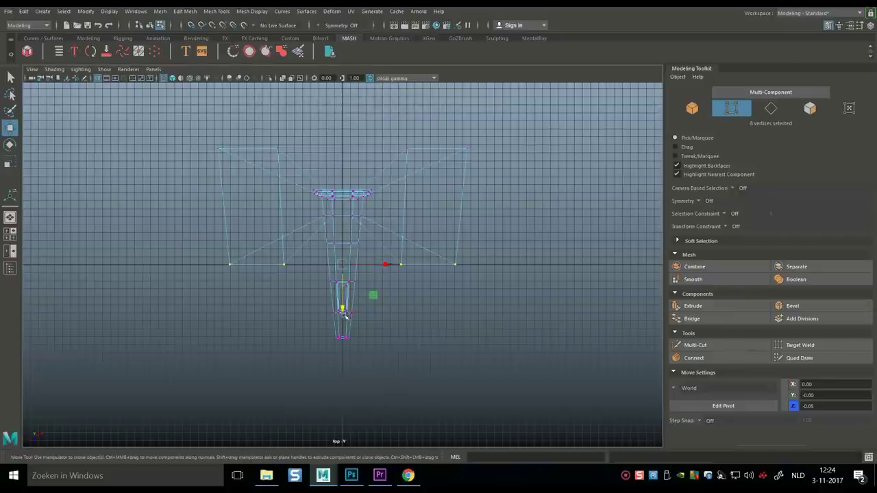
pyautogui.moveTo(343, 309); pyautogui.dragTo(332, 221, button='middle')
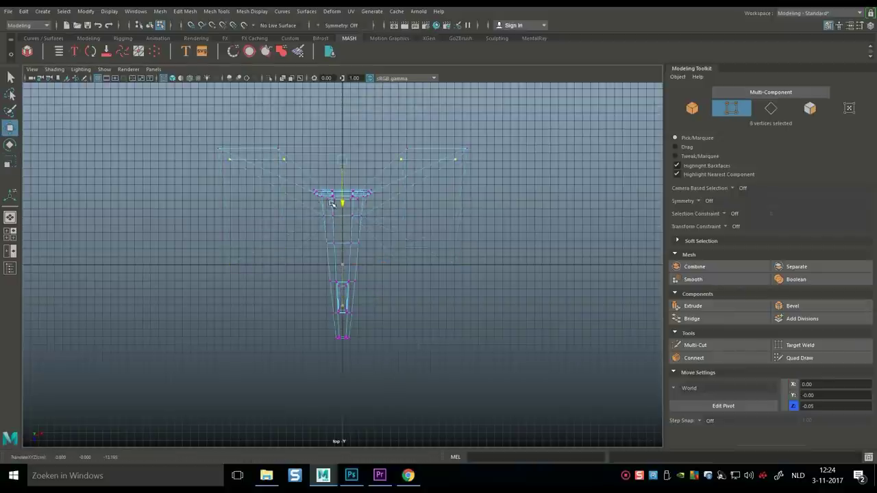
# Step: In the front view, scale the eight inner wing-end vertices closer together along Y and outward along X to thin the wings
pyautogui.click(9, 234)
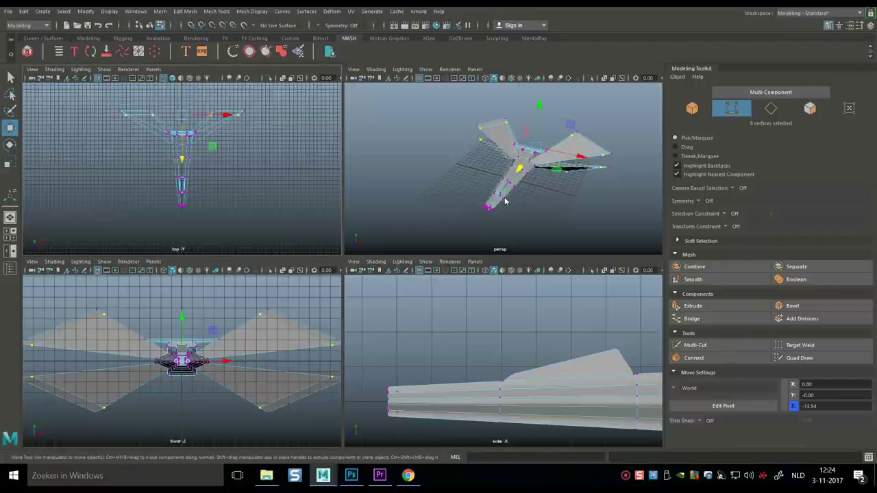
pyautogui.press('space')
pyautogui.scroll(-3, 408, 263)
pyautogui.moveTo(403, 284)
pyautogui.keyDown('alt'); pyautogui.mouseDown()
pyautogui.moveTo(426, 269)
pyautogui.moveTo(401, 291)
pyautogui.mouseUp(); pyautogui.keyUp('alt')
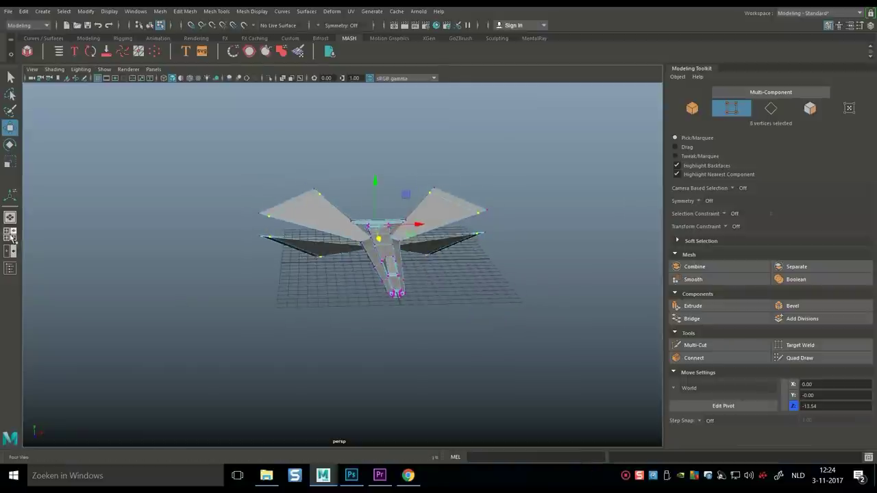
pyautogui.click(10, 235)
pyautogui.press('space')
pyautogui.scroll(-1, 323, 377)
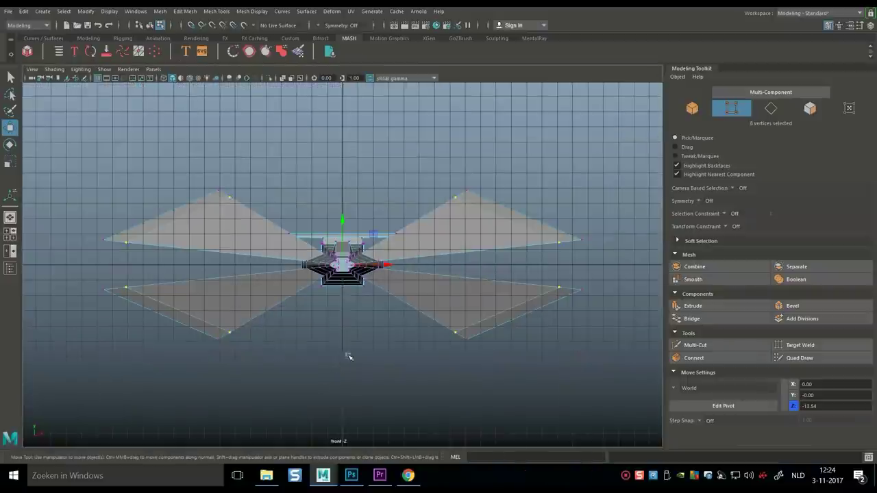
pyautogui.keyDown('alt'); pyautogui.moveTo(355, 350); pyautogui.dragTo(377, 335, button='middle'); pyautogui.keyUp('alt')
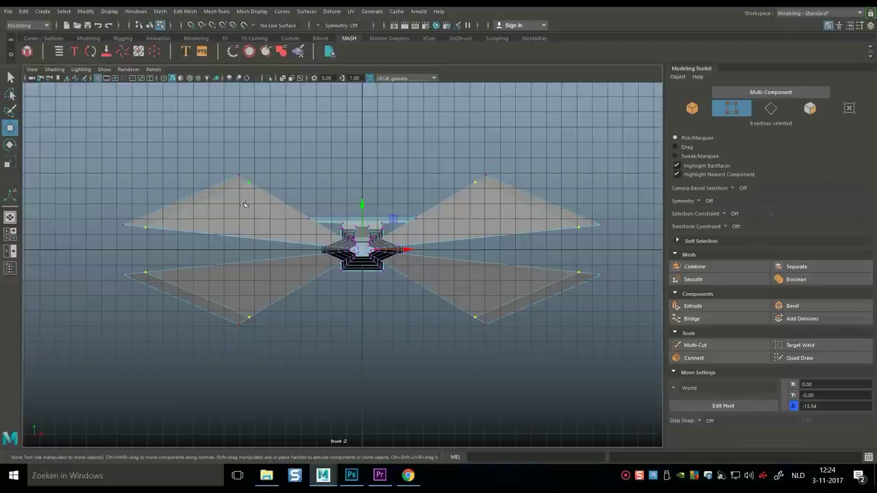
pyautogui.moveTo(263, 194); pyautogui.dragTo(265, 197)
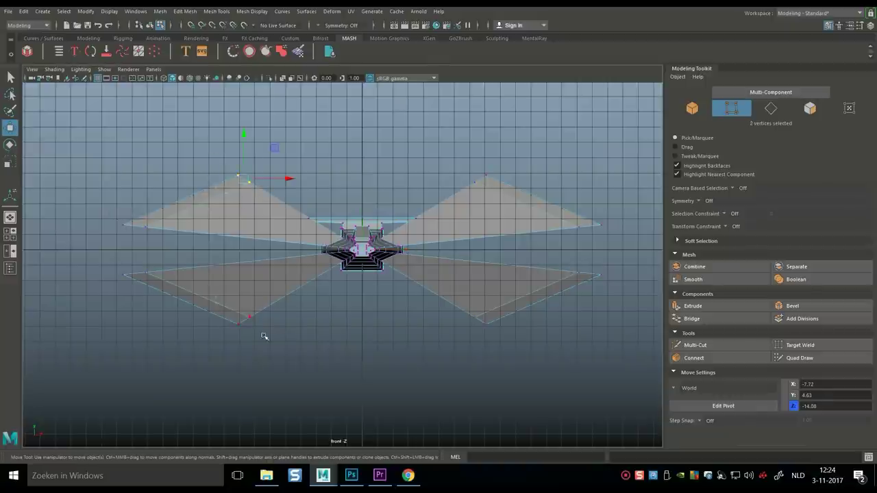
pyautogui.keyDown('shift'); pyautogui.moveTo(264, 337); pyautogui.dragTo(230, 307); pyautogui.keyUp('shift')
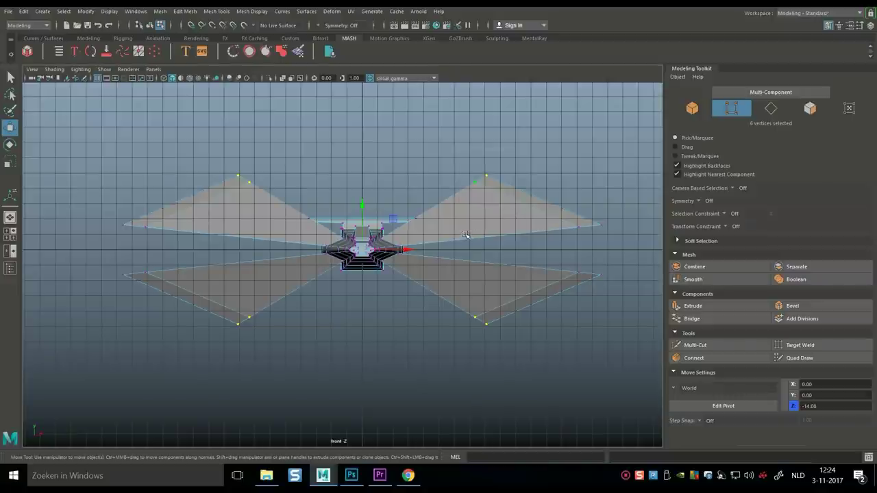
pyautogui.press('r')
pyautogui.moveTo(362, 209); pyautogui.dragTo(362, 231)
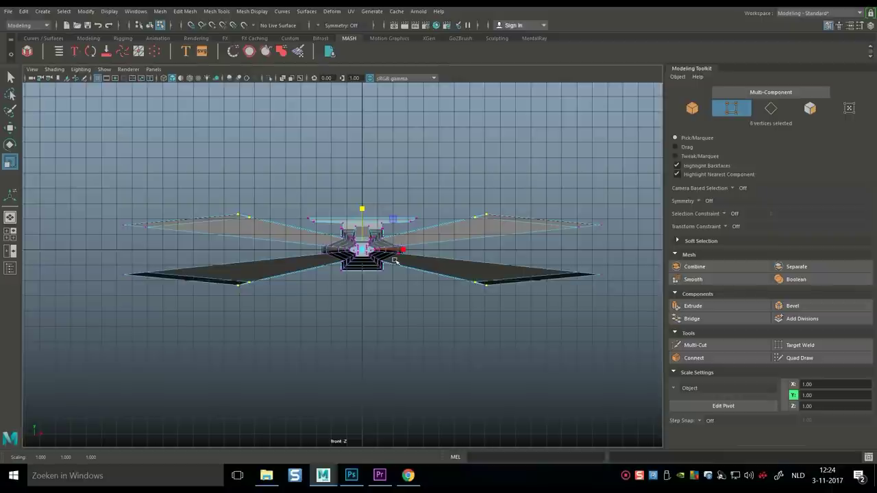
pyautogui.moveTo(404, 252); pyautogui.dragTo(425, 255)
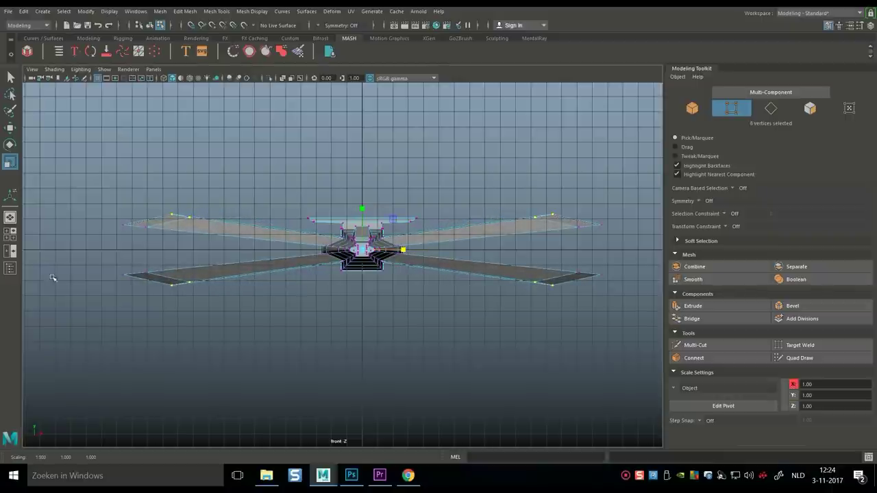
# Step: In the top view, select all 16 wing-end vertices and move them forward to Z -7.74 so the wings extend nearly straight sideways
pyautogui.click(11, 233)
pyautogui.press('space')
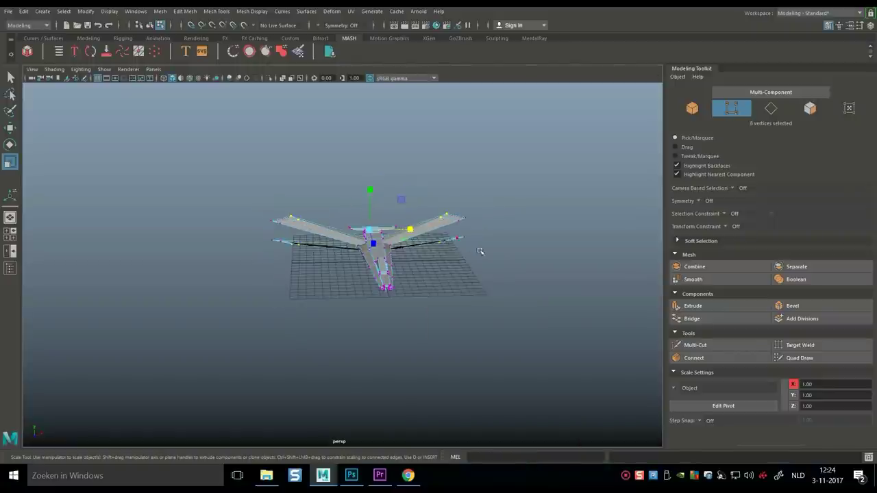
pyautogui.keyDown('alt'); pyautogui.moveTo(480, 252); pyautogui.dragTo(370, 263); pyautogui.keyUp('alt')
pyautogui.click(11, 233)
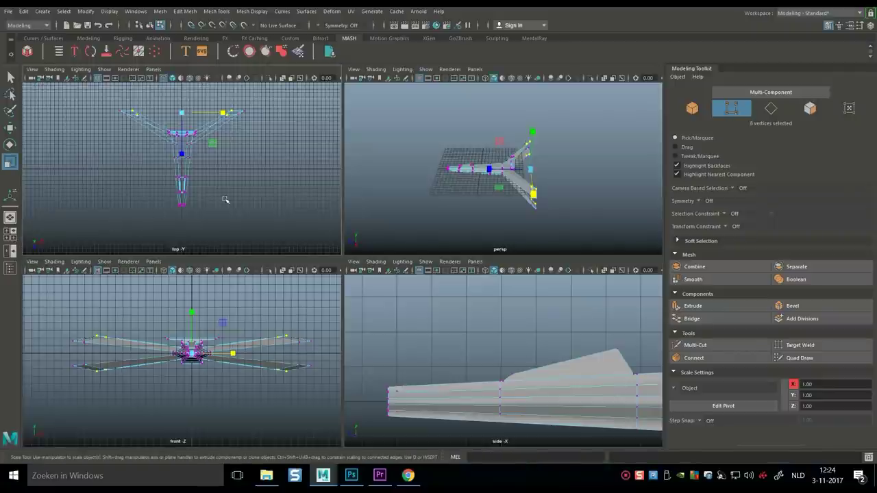
pyautogui.press('space')
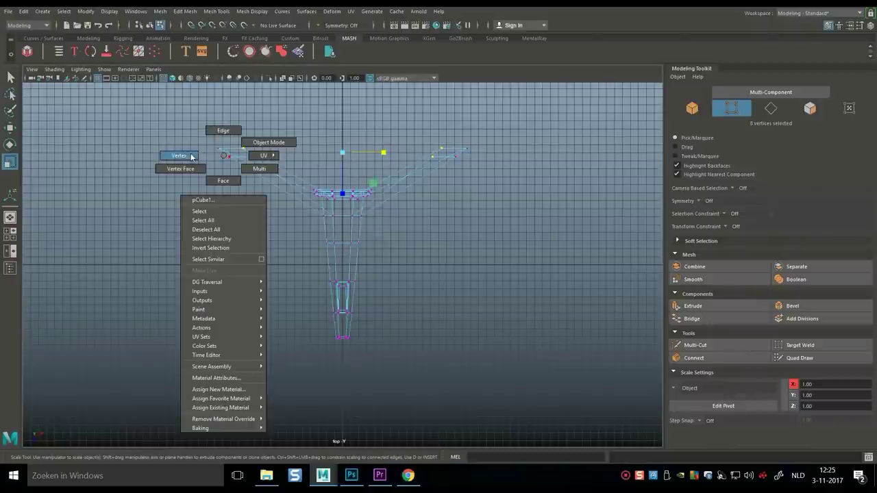
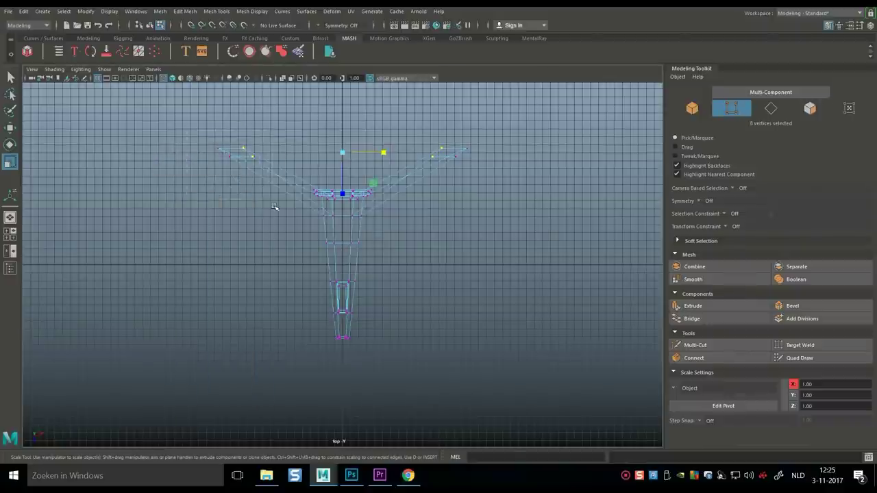
pyautogui.moveTo(279, 211); pyautogui.dragTo(206, 137)
pyautogui.hotkey('ctrl', 'z')
pyautogui.press('w')
pyautogui.moveTo(343, 196); pyautogui.dragTo(348, 247)
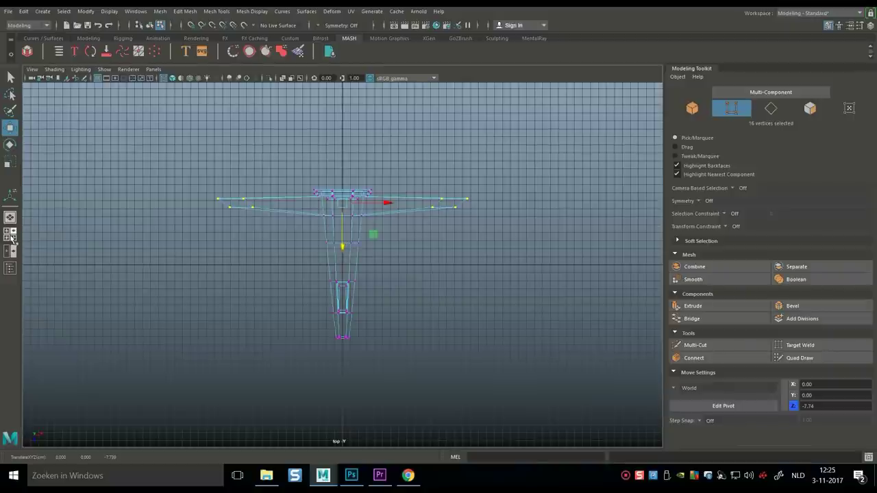
# Step: In the front view, select the end vertices of both upper wings and raise them to Y 3.17
pyautogui.click(11, 235)
pyautogui.press('space')
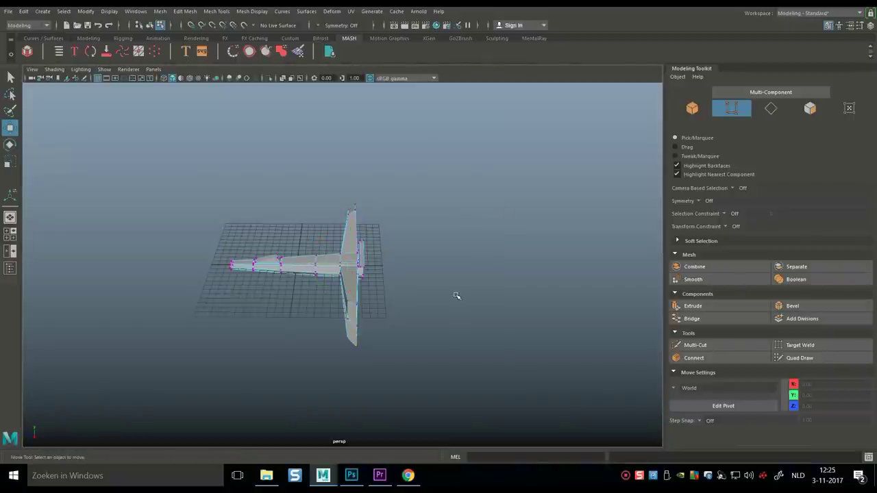
pyautogui.moveTo(457, 296)
pyautogui.keyDown('alt'); pyautogui.mouseDown()
pyautogui.moveTo(484, 275)
pyautogui.moveTo(541, 274)
pyautogui.moveTo(448, 281)
pyautogui.mouseUp(); pyautogui.keyUp('alt')
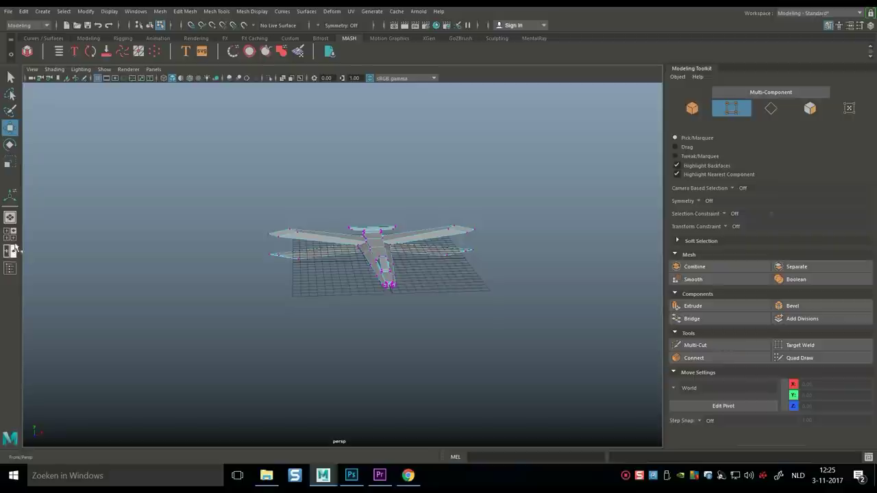
pyautogui.click(11, 235)
pyautogui.press('space')
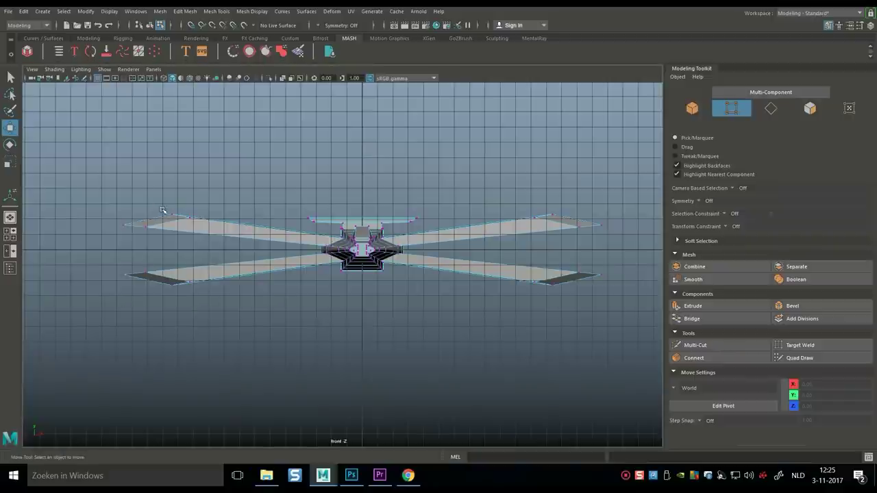
pyautogui.moveTo(206, 243); pyautogui.dragTo(207, 244)
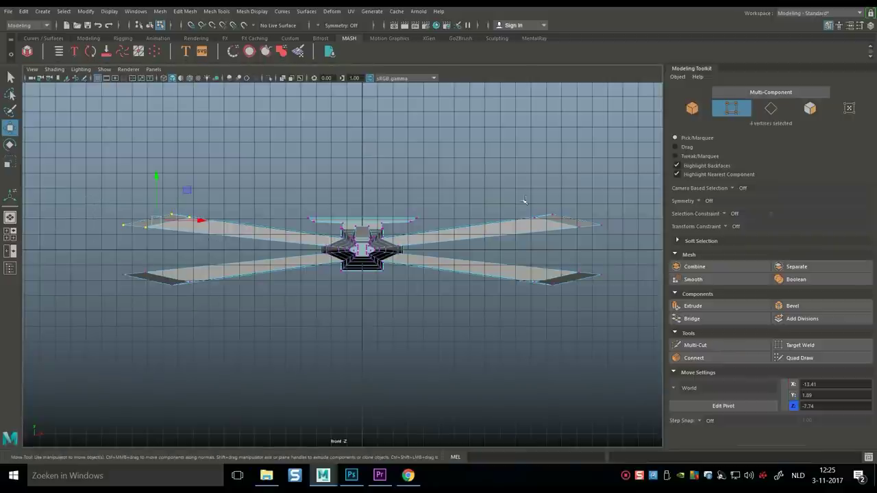
pyautogui.keyDown('shift'); pyautogui.moveTo(613, 231); pyautogui.dragTo(623, 244); pyautogui.keyUp('shift')
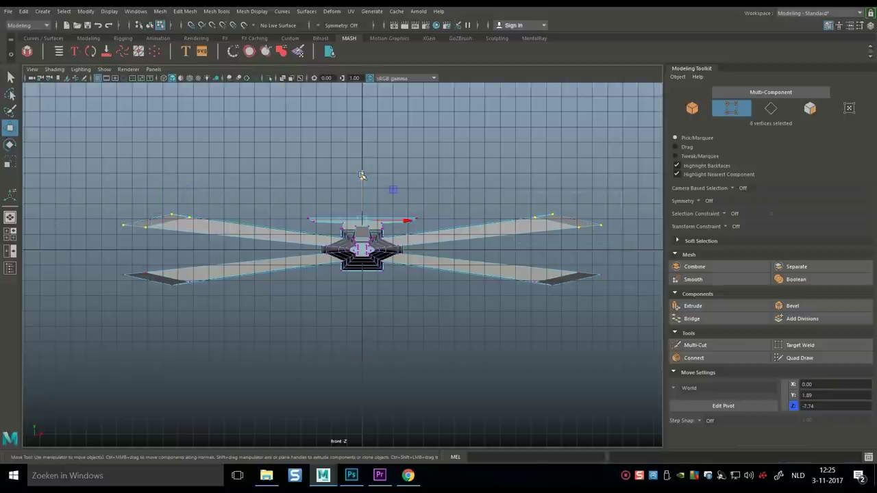
pyautogui.moveTo(362, 173); pyautogui.dragTo(361, 152)
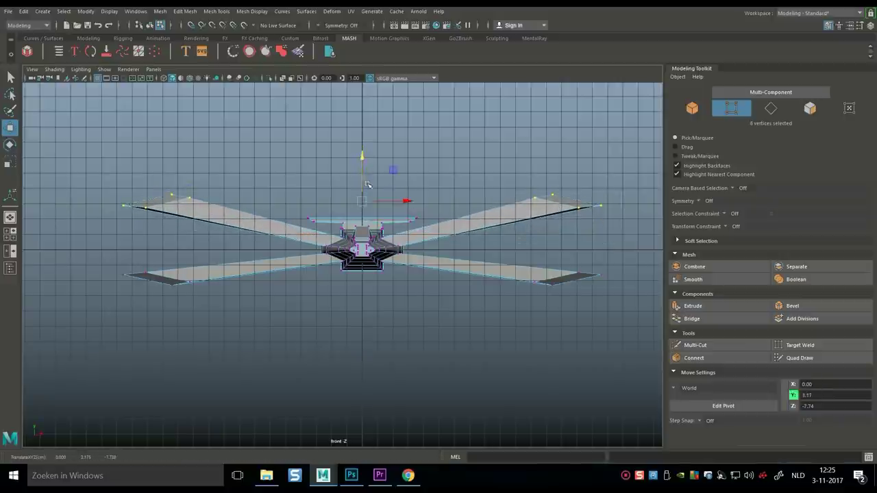
# Step: Scale the upper wing ends inward along X, and scale their outermost vertices further inward to narrow the tips
pyautogui.press('r')
pyautogui.moveTo(404, 201); pyautogui.dragTo(396, 202)
pyautogui.moveTo(154, 199); pyautogui.dragTo(202, 233)
pyautogui.keyDown('shift'); pyautogui.moveTo(526, 203); pyautogui.dragTo(556, 237); pyautogui.keyUp('shift')
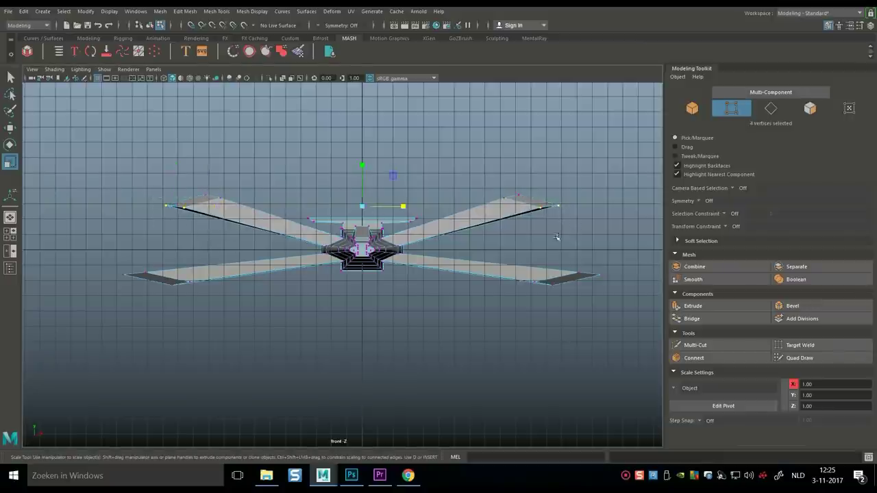
pyautogui.moveTo(405, 208); pyautogui.dragTo(396, 209)
# Step: In the front view, raise the four upper end vertices of both lower wings and scale them inward along X to about half
pyautogui.moveTo(99, 262); pyautogui.dragTo(166, 284)
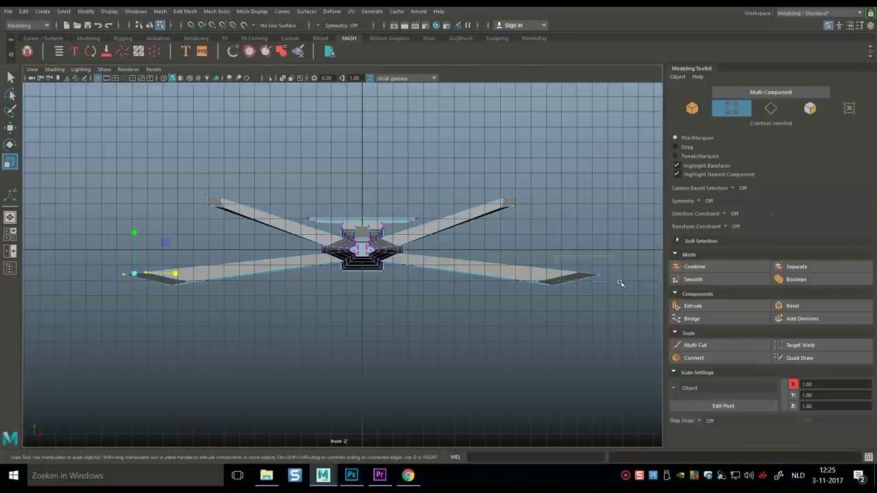
pyautogui.keyDown('shift'); pyautogui.moveTo(620, 283); pyautogui.dragTo(621, 281); pyautogui.keyUp('shift')
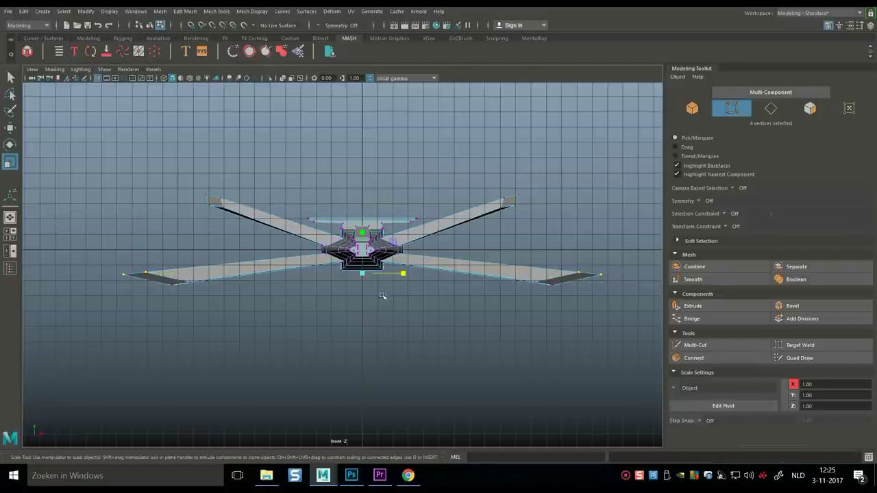
pyautogui.press('w')
pyautogui.moveTo(362, 229); pyautogui.dragTo(362, 206)
pyautogui.press('r')
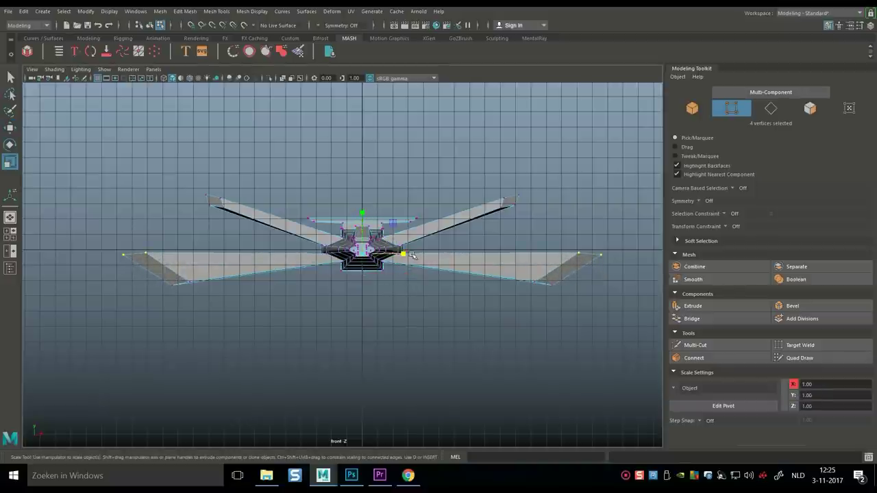
pyautogui.moveTo(404, 255); pyautogui.dragTo(243, 257)
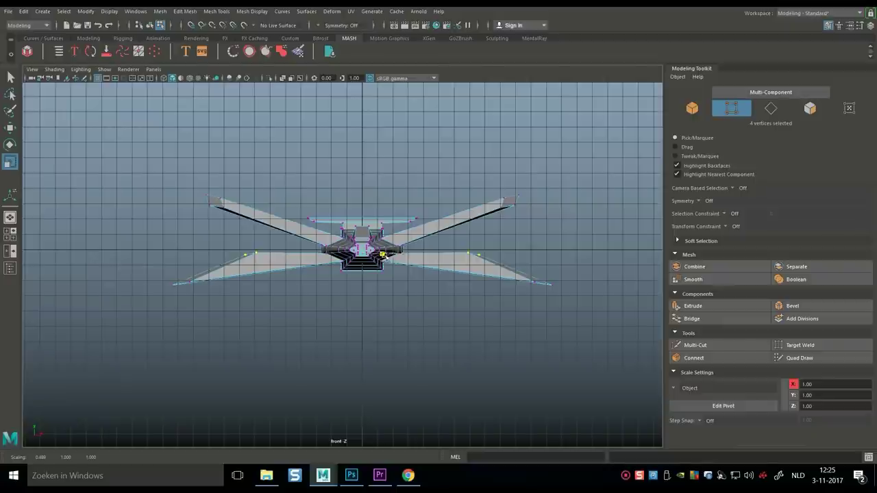
# Step: Move the lower end vertices of both lower wings down, and lower their upper end vertices to Y -1.81 to thin the wings
pyautogui.moveTo(159, 273); pyautogui.dragTo(218, 315)
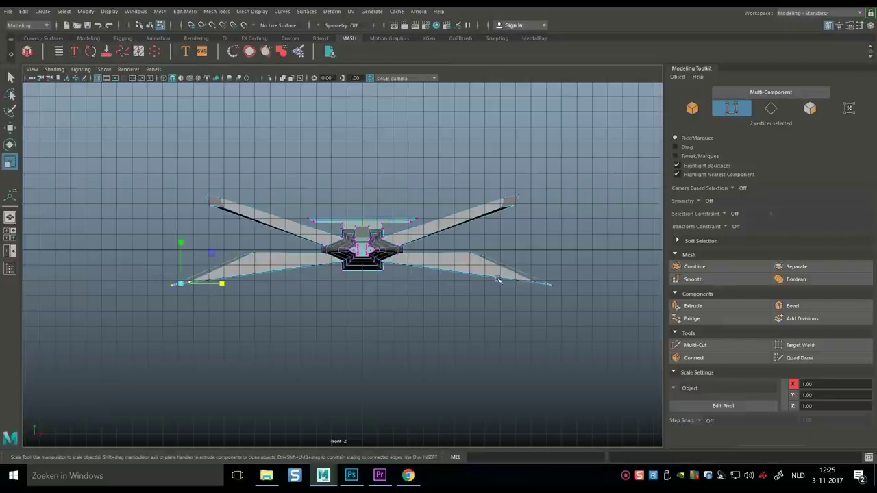
pyautogui.keyDown('shift'); pyautogui.moveTo(486, 272); pyautogui.dragTo(584, 320); pyautogui.keyUp('shift')
pyautogui.press('w')
pyautogui.moveTo(362, 240); pyautogui.dragTo(277, 273)
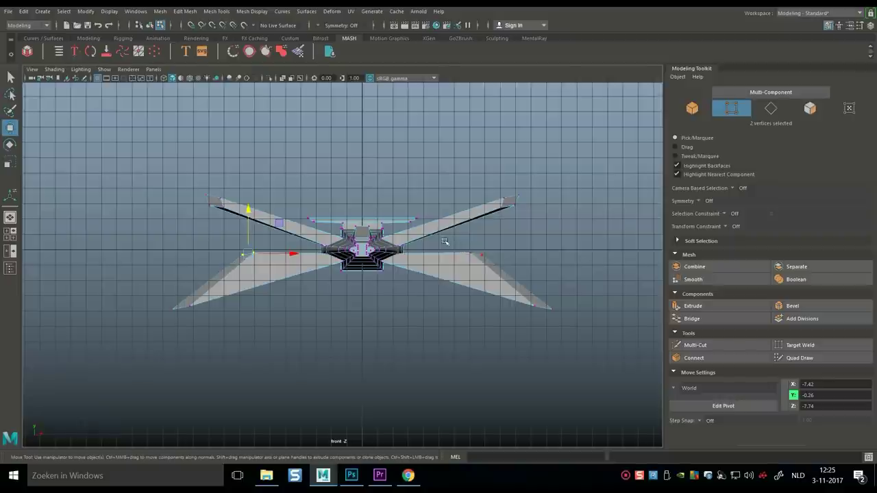
pyautogui.keyDown('shift'); pyautogui.moveTo(444, 240); pyautogui.dragTo(507, 266); pyautogui.keyUp('shift')
pyautogui.moveTo(363, 209); pyautogui.dragTo(367, 272)
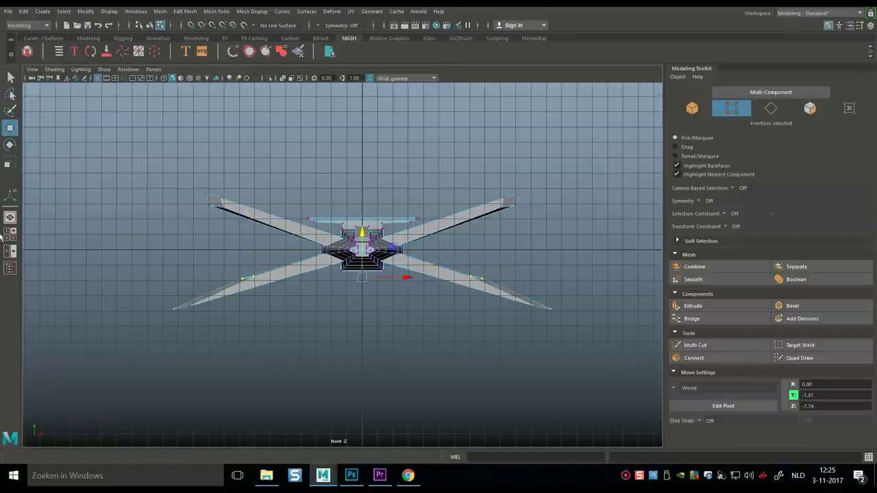
# Step: In the perspective view, switch the ship back to object mode and delete its construction history
pyautogui.press('space')
pyautogui.press('space')
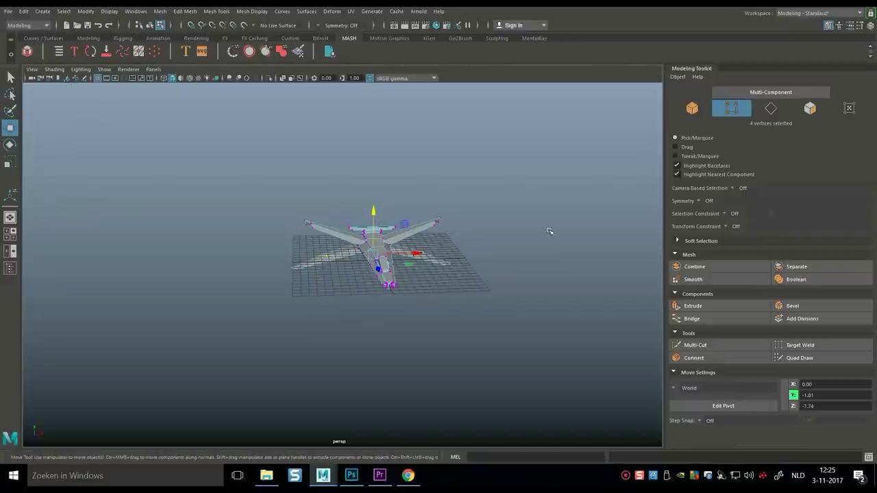
pyautogui.click(548, 233)
pyautogui.keyDown('alt'); pyautogui.moveTo(534, 246); pyautogui.dragTo(433, 244); pyautogui.keyUp('alt')
pyautogui.rightClick(337, 253)
pyautogui.moveTo(337, 252); pyautogui.dragTo(382, 191, button='right')
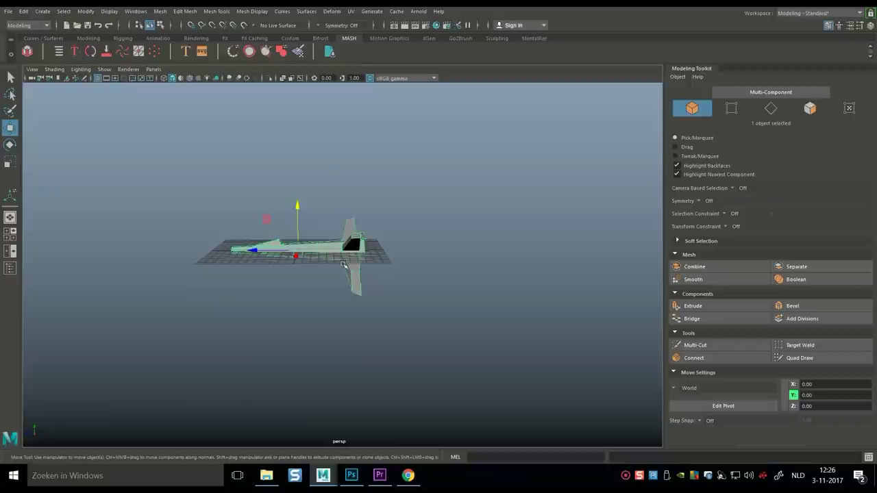
pyautogui.keyDown('alt'); pyautogui.moveTo(321, 279); pyautogui.dragTo(404, 315); pyautogui.keyUp('alt')
pyautogui.click(23, 10)
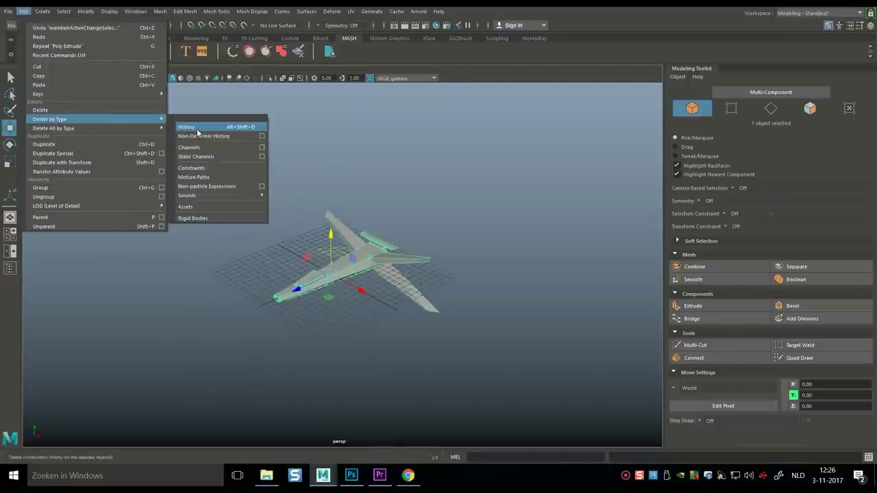
pyautogui.click(199, 128)
# Step: Freeze the ship's transformations and center its pivot
pyautogui.click(86, 11)
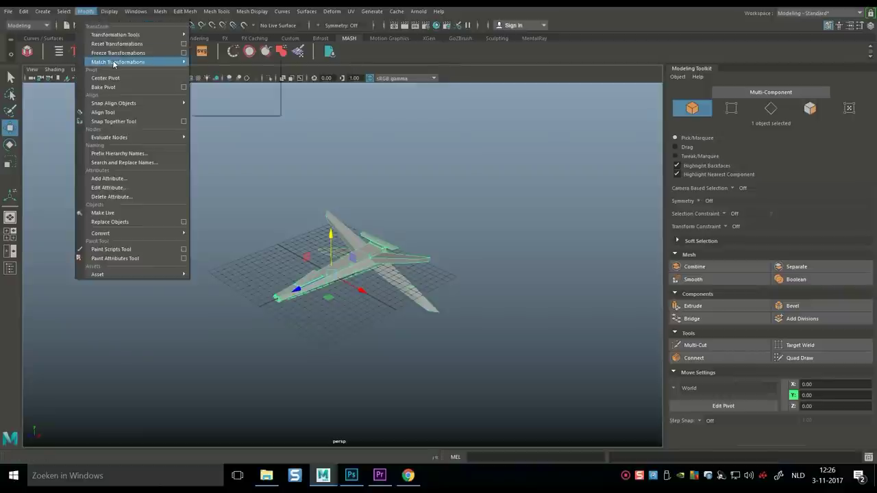
pyautogui.click(112, 60)
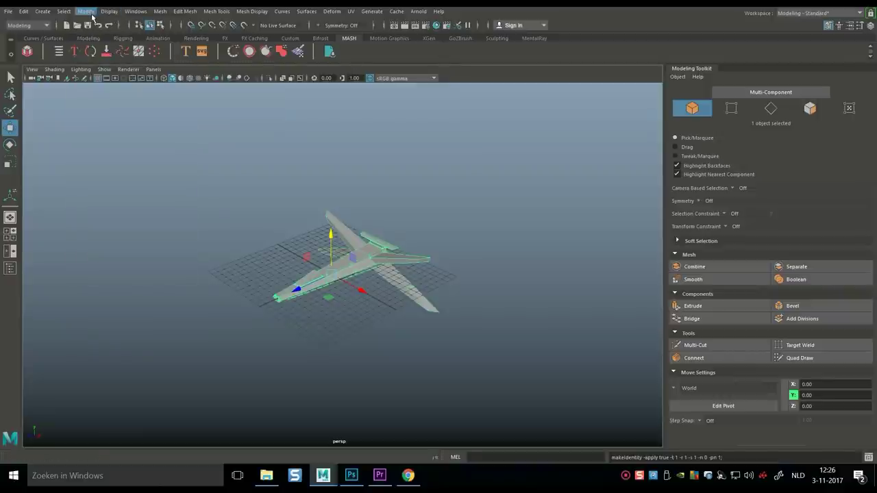
pyautogui.click(86, 11)
pyautogui.click(126, 78)
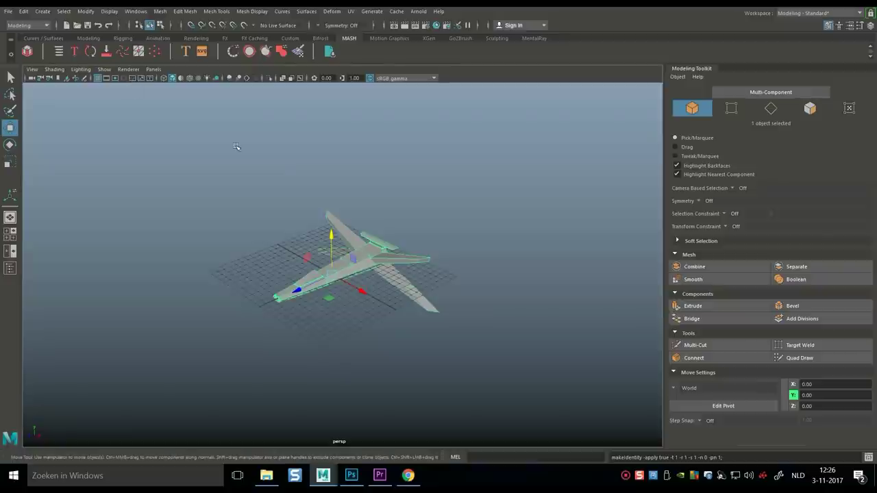
# Step: In the top view, snap the ship's center to the grid origin
pyautogui.scroll(-3, 417, 231)
pyautogui.click(10, 237)
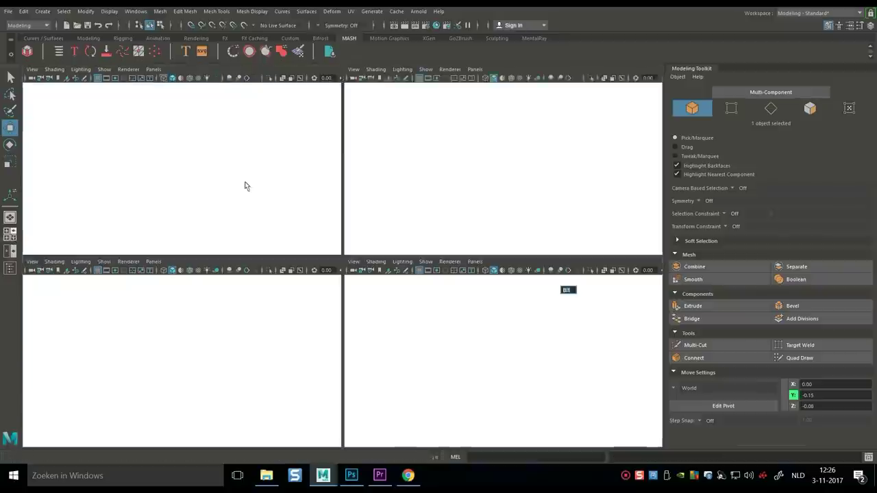
pyautogui.press('space')
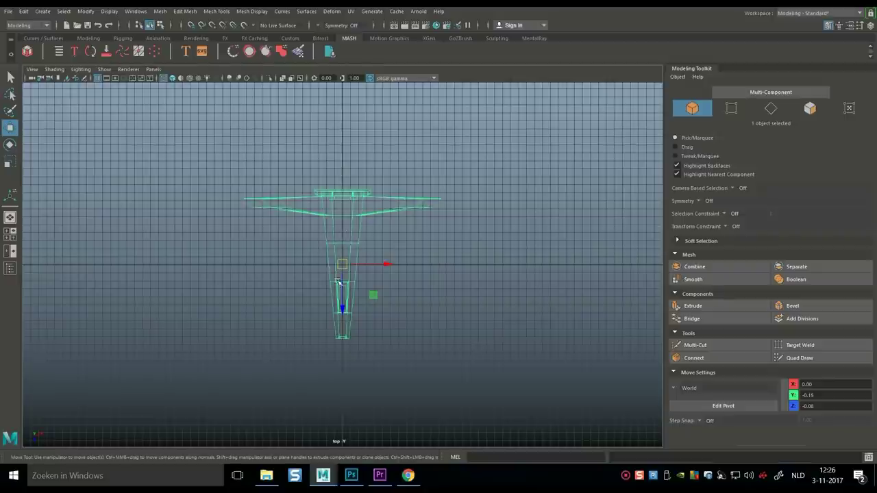
pyautogui.press('x')
pyautogui.moveTo(344, 267)
pyautogui.mouseDown()
pyautogui.moveTo(349, 290)
pyautogui.moveTo(340, 261)
pyautogui.mouseUp()
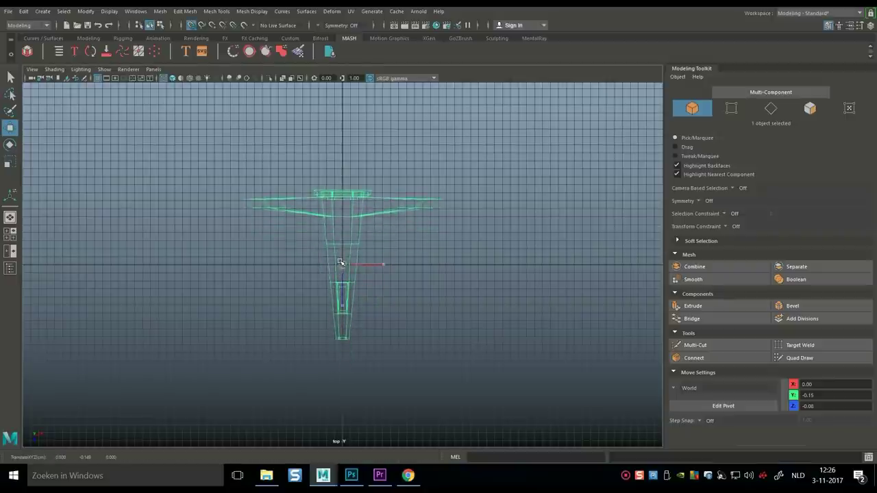
# Step: Scale the ship down uniformly to 0.29
pyautogui.scroll(-2, 372, 295)
pyautogui.press('r')
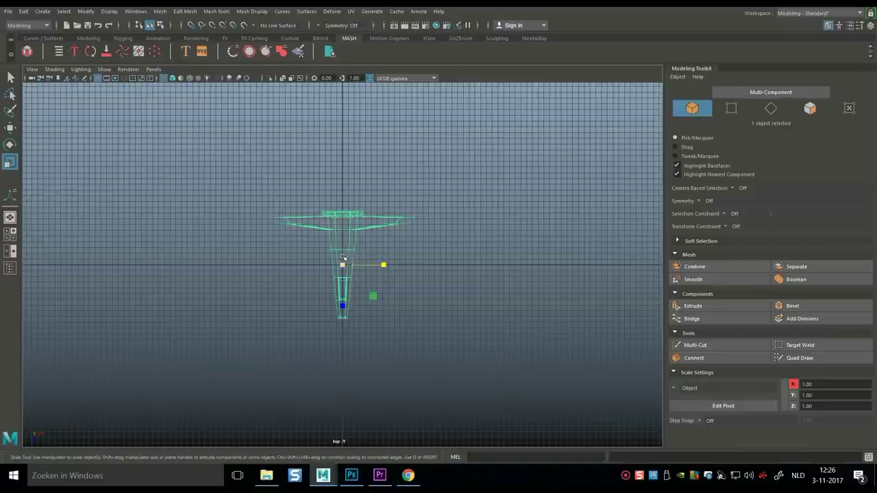
pyautogui.moveTo(343, 264); pyautogui.dragTo(279, 268)
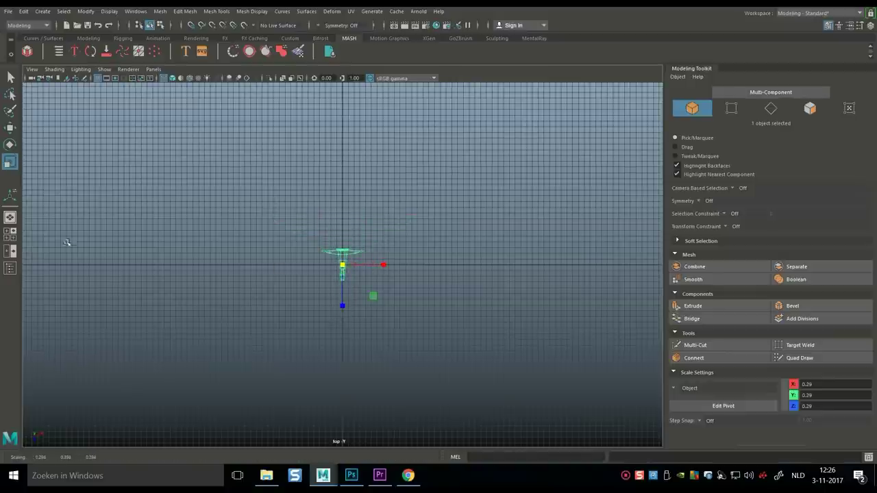
# Step: Back in the perspective view, hide the Modeling Toolkit and create a MASH network from the selected ship
pyautogui.click(5, 239)
pyautogui.press('space')
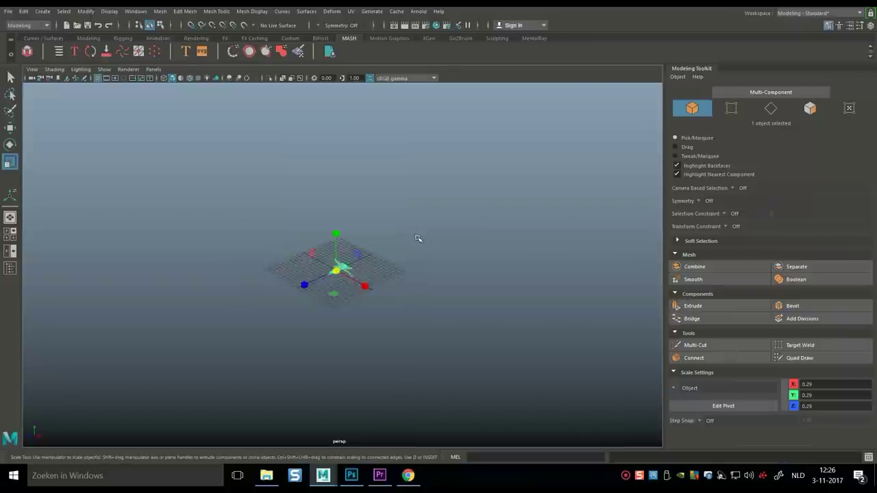
pyautogui.keyDown('alt'); pyautogui.moveTo(392, 243); pyautogui.dragTo(370, 261); pyautogui.keyUp('alt')
pyautogui.keyDown('alt'); pyautogui.moveTo(370, 261); pyautogui.dragTo(377, 282, button='middle'); pyautogui.keyUp('alt')
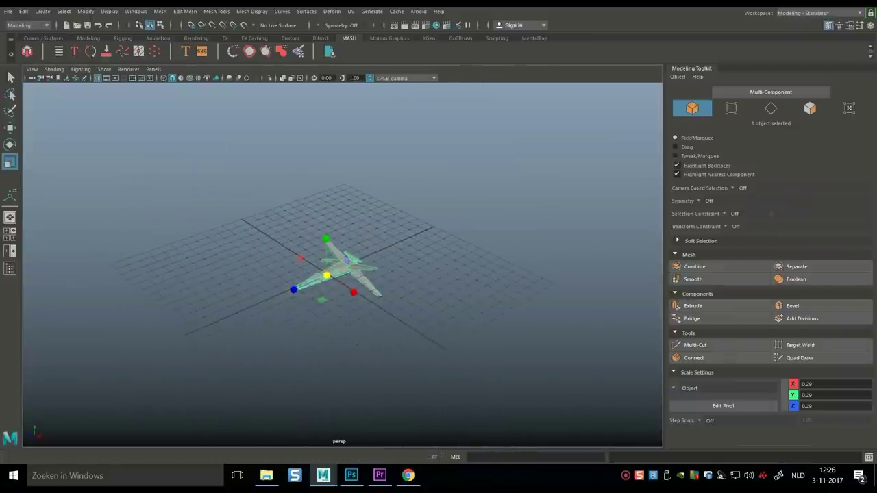
pyautogui.click(828, 25)
pyautogui.keyDown('alt'); pyautogui.moveTo(528, 281); pyautogui.dragTo(467, 214); pyautogui.keyUp('alt')
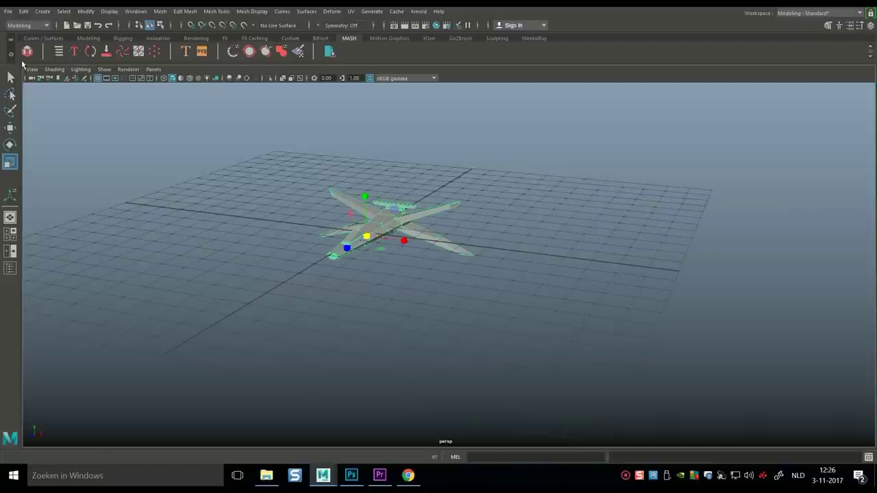
pyautogui.click(28, 52)
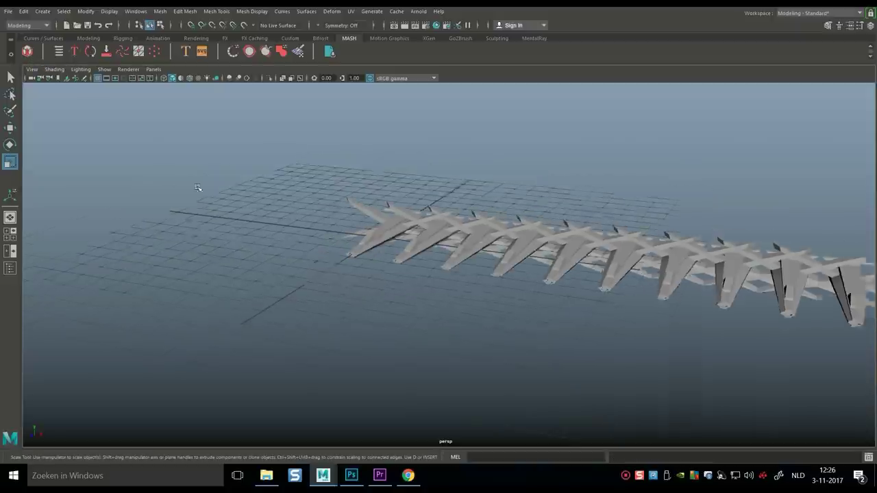
# Step: Show the MASH network's attributes and set the Distribute node's distribution type to Grid
pyautogui.scroll(-5, 240, 222)
pyautogui.keyDown('alt'); pyautogui.moveTo(286, 276); pyautogui.dragTo(407, 298); pyautogui.keyUp('alt')
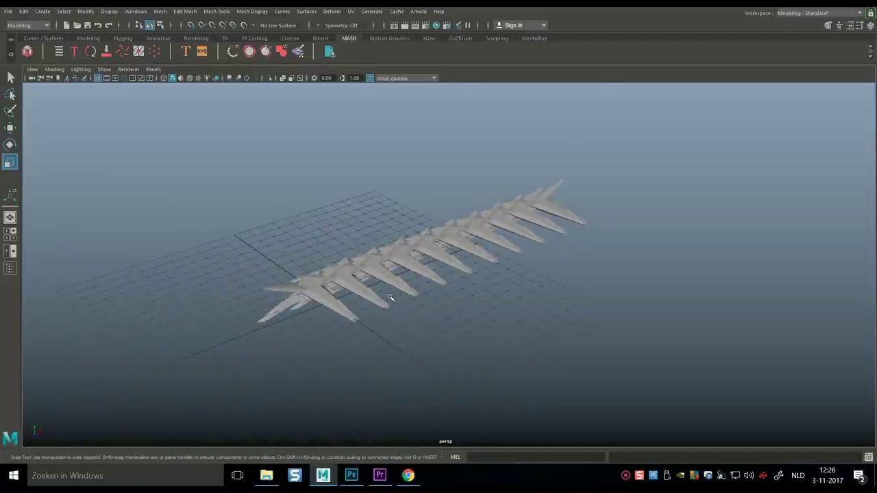
pyautogui.hotkey('ctrl', 'a')
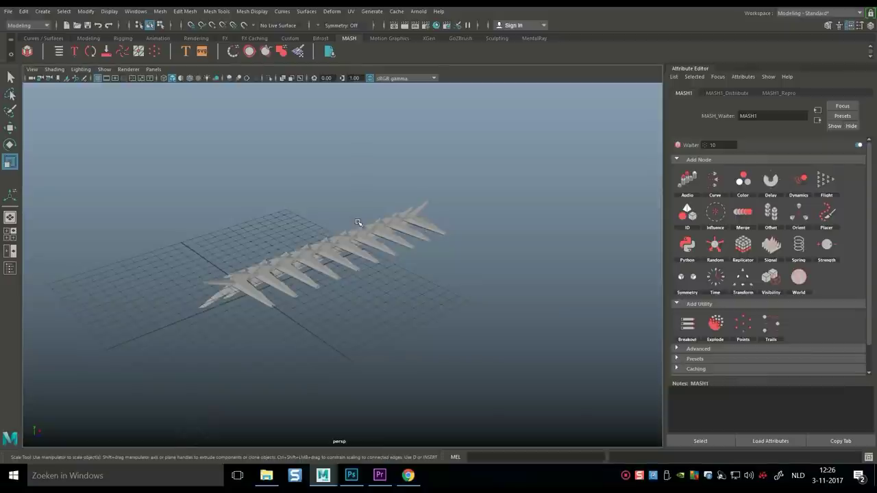
pyautogui.click(734, 94)
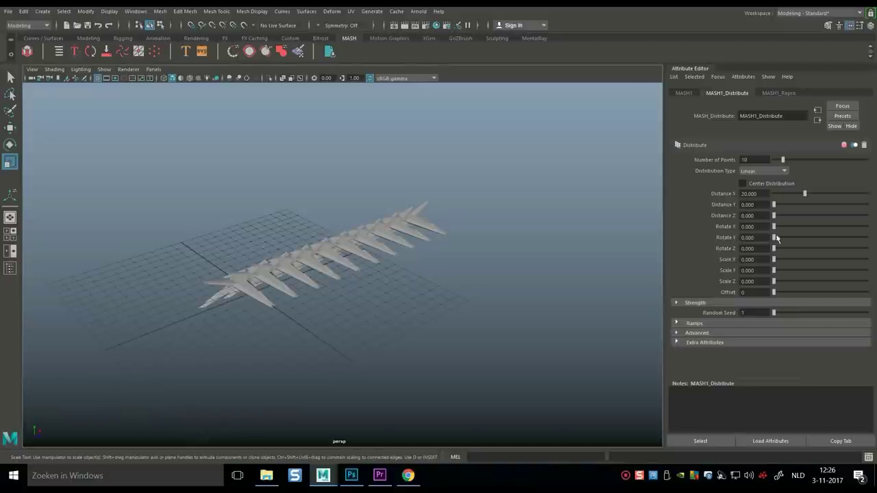
pyautogui.click(769, 174)
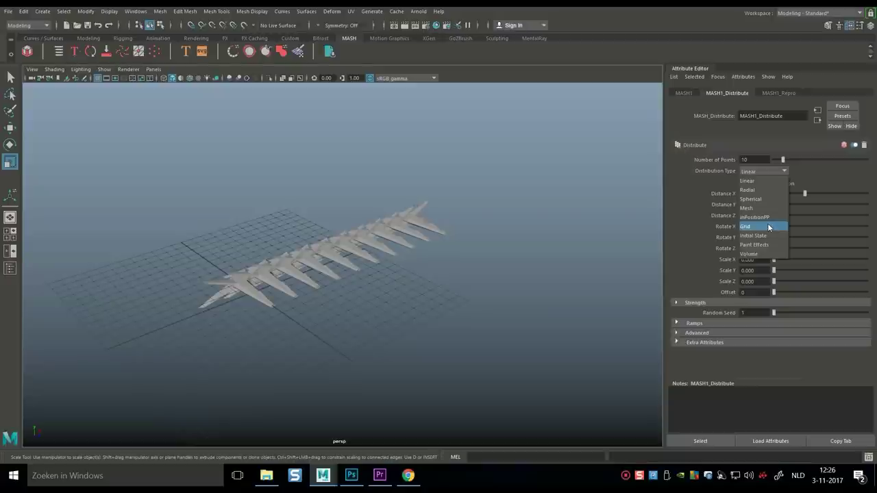
pyautogui.click(767, 224)
# Step: Space the ships out by setting the grid's Distance X to 25.693 and Distance Z to 25.248
pyautogui.keyDown('alt'); pyautogui.moveTo(443, 282); pyautogui.dragTo(463, 246); pyautogui.keyUp('alt')
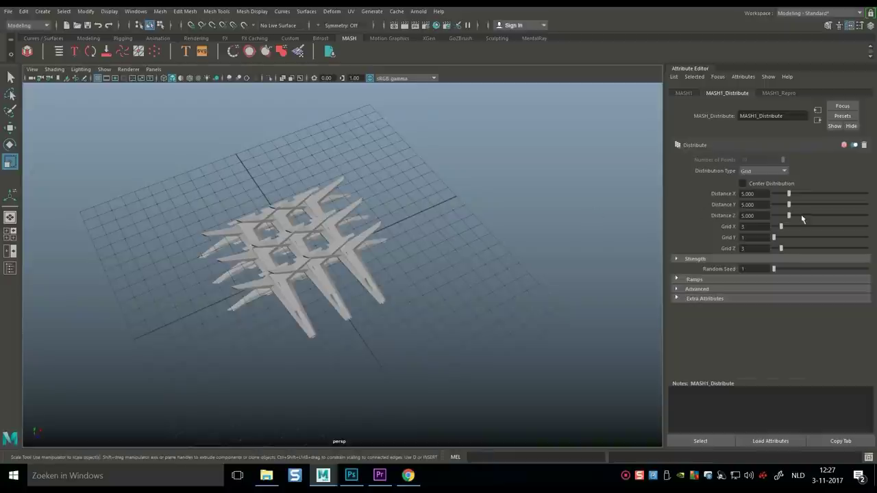
pyautogui.moveTo(791, 195); pyautogui.dragTo(853, 200)
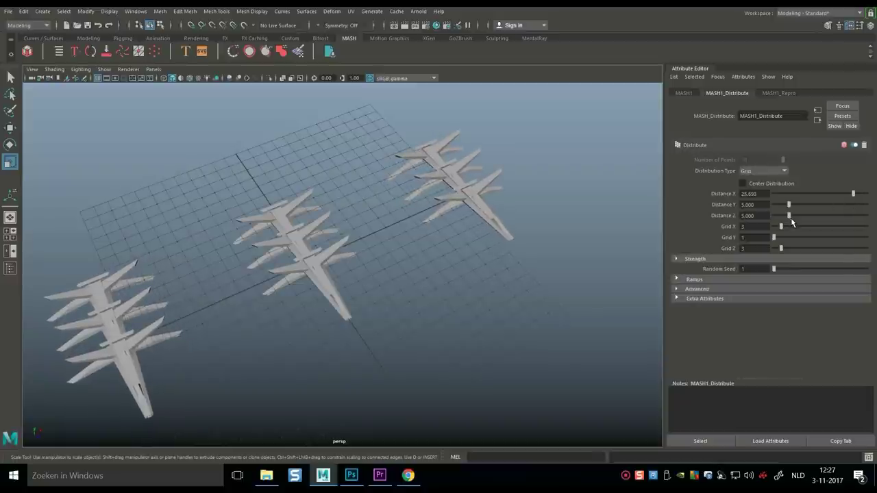
pyautogui.moveTo(790, 216); pyautogui.dragTo(851, 229)
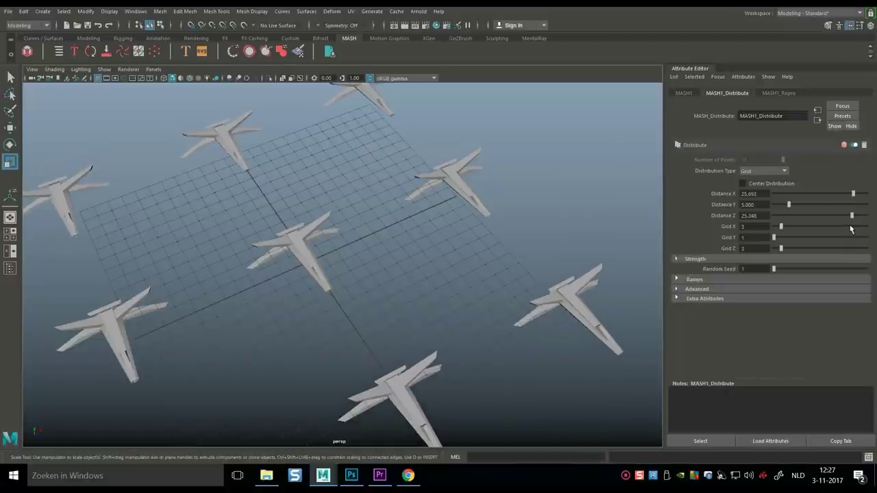
# Step: Set the ship grid's counts to Grid X 4 and Grid Z 5
pyautogui.scroll(-5, 442, 274)
pyautogui.moveTo(428, 290)
pyautogui.keyDown('alt'); pyautogui.mouseDown()
pyautogui.moveTo(446, 257)
pyautogui.moveTo(433, 297)
pyautogui.moveTo(436, 287)
pyautogui.mouseUp(); pyautogui.keyUp('alt')
pyautogui.moveTo(782, 228); pyautogui.dragTo(786, 229)
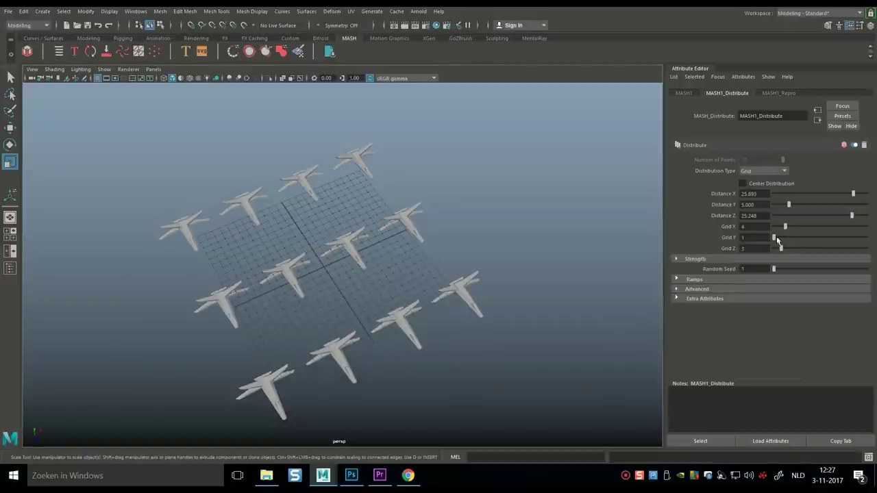
pyautogui.moveTo(782, 248); pyautogui.dragTo(789, 249)
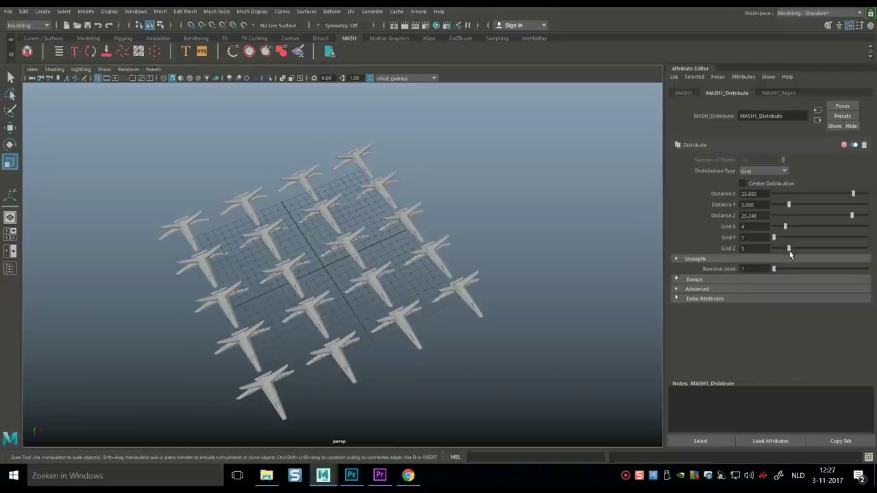
# Step: Add an Influence node to the MASH1 network
pyautogui.keyDown('alt'); pyautogui.moveTo(452, 325); pyautogui.dragTo(341, 348); pyautogui.keyUp('alt')
pyautogui.keyDown('alt'); pyautogui.moveTo(341, 349); pyautogui.dragTo(395, 352, button='middle'); pyautogui.keyUp('alt')
pyautogui.keyDown('alt'); pyautogui.moveTo(396, 353); pyautogui.dragTo(404, 347); pyautogui.keyUp('alt')
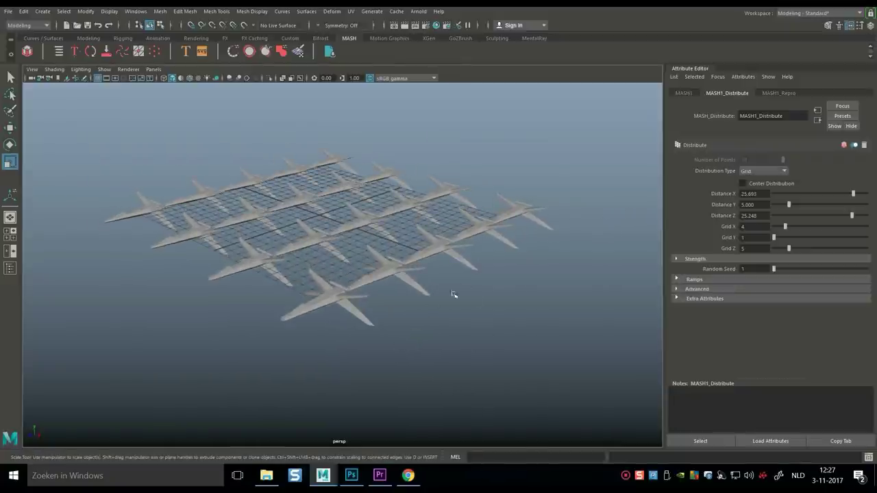
pyautogui.click(683, 94)
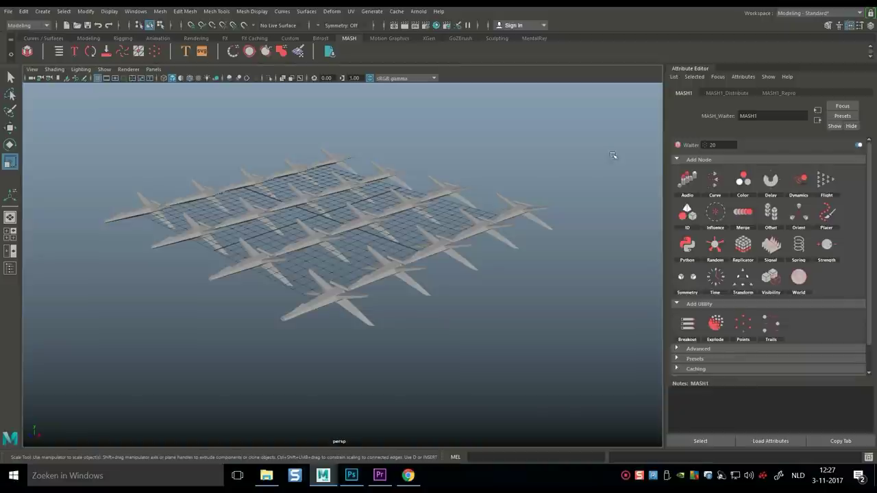
pyautogui.rightClick(716, 217)
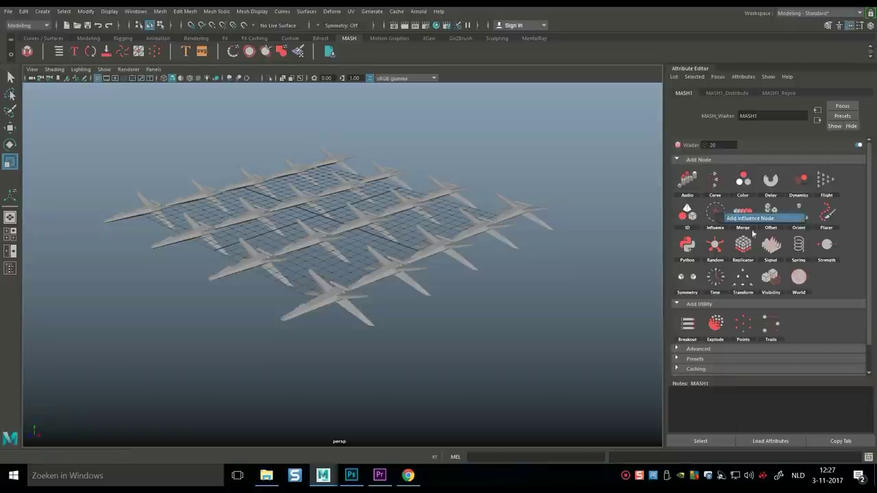
pyautogui.click(770, 219)
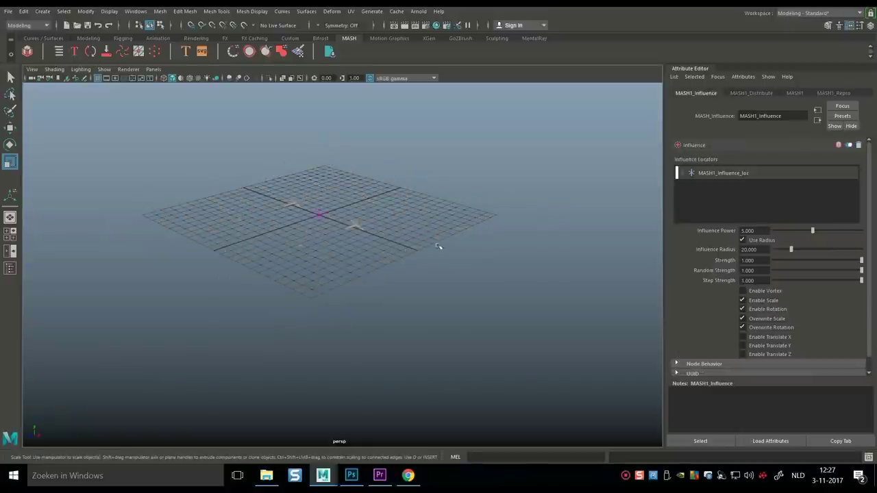
# Step: Set the Influence node's Influence Power to 1.000 and its Influence Radius to 26.316
pyautogui.scroll(3, 404, 305)
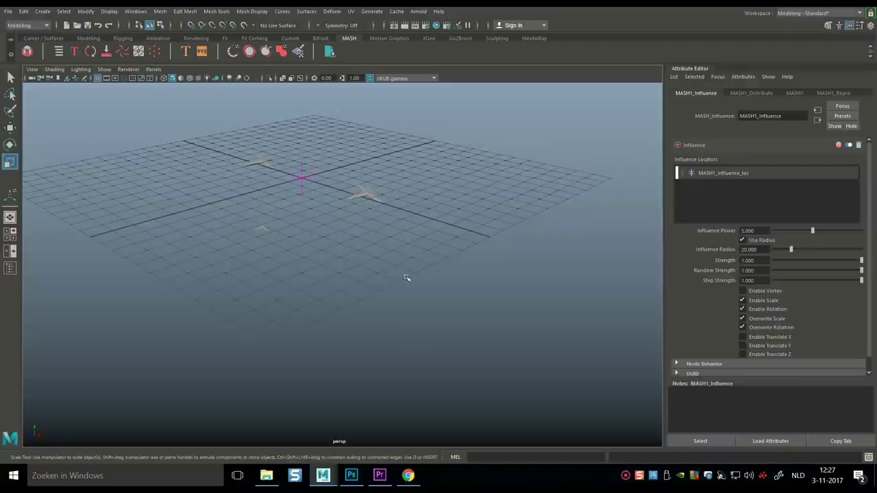
pyautogui.keyDown('alt'); pyautogui.moveTo(414, 291); pyautogui.dragTo(425, 316); pyautogui.keyUp('alt')
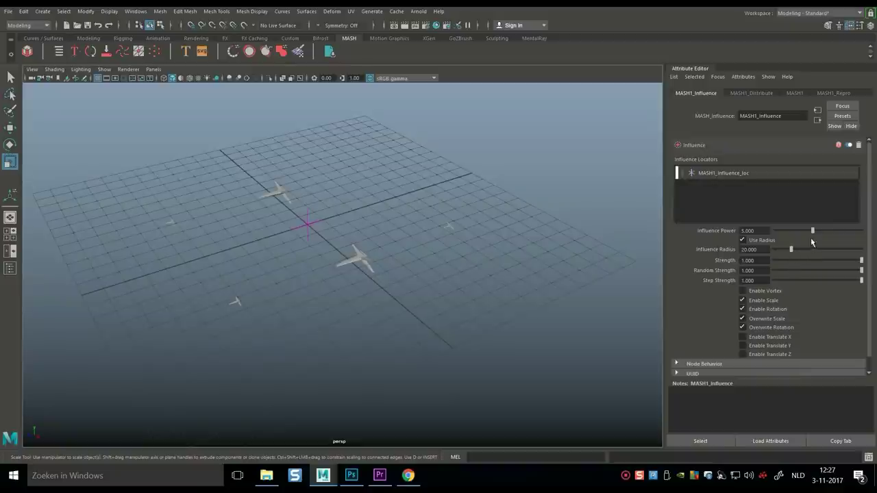
pyautogui.moveTo(813, 234); pyautogui.dragTo(753, 240)
pyautogui.scroll(-4, 411, 296)
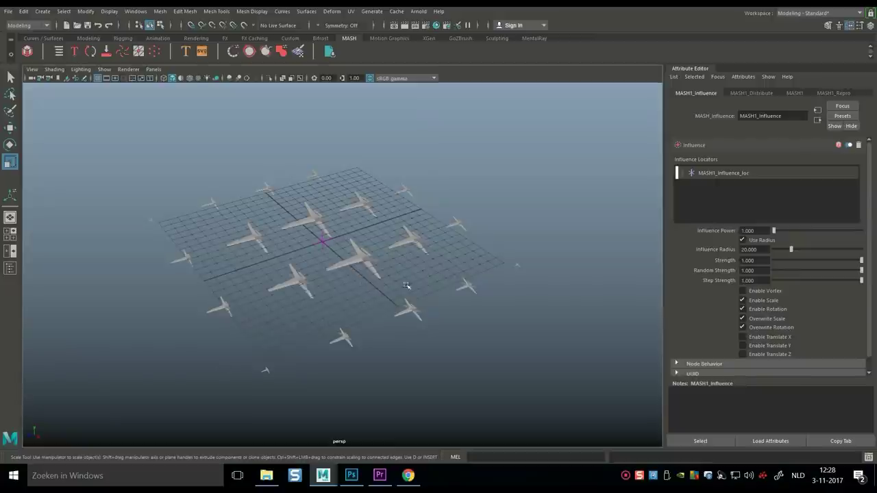
pyautogui.moveTo(775, 231); pyautogui.dragTo(796, 257)
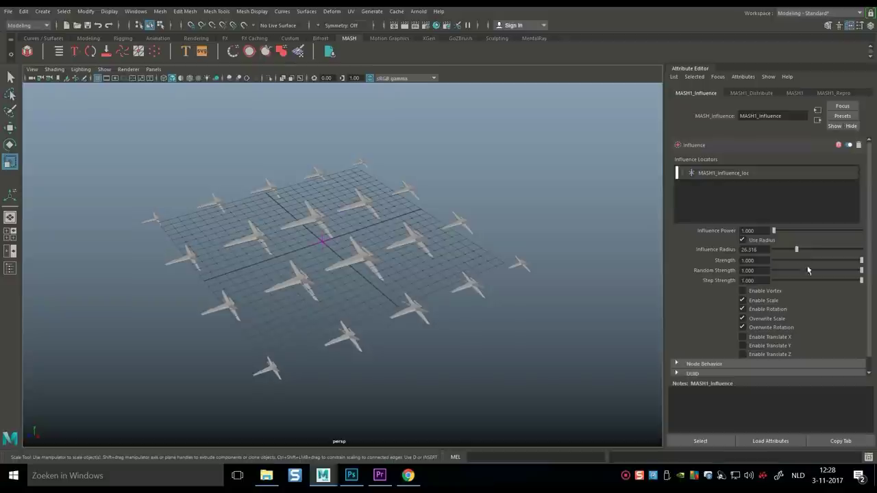
# Step: Reduce the Influence node's Strength to 0.916 and its Random Strength to 0.721, leaving Step Strength at 1.000
pyautogui.click(854, 261)
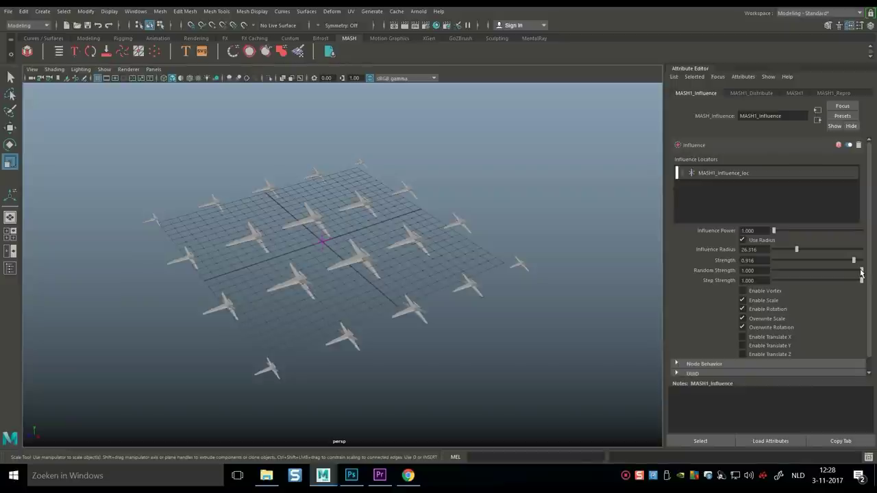
pyautogui.moveTo(861, 272); pyautogui.dragTo(842, 281)
pyautogui.moveTo(839, 280); pyautogui.dragTo(863, 281)
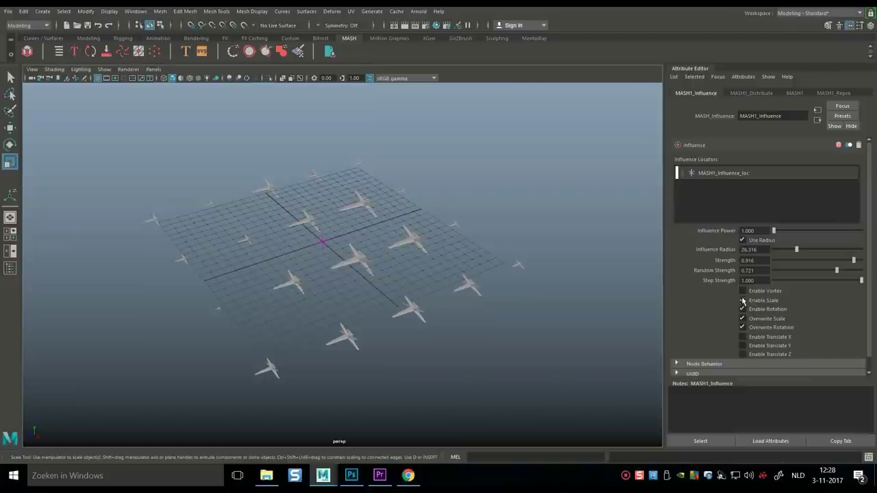
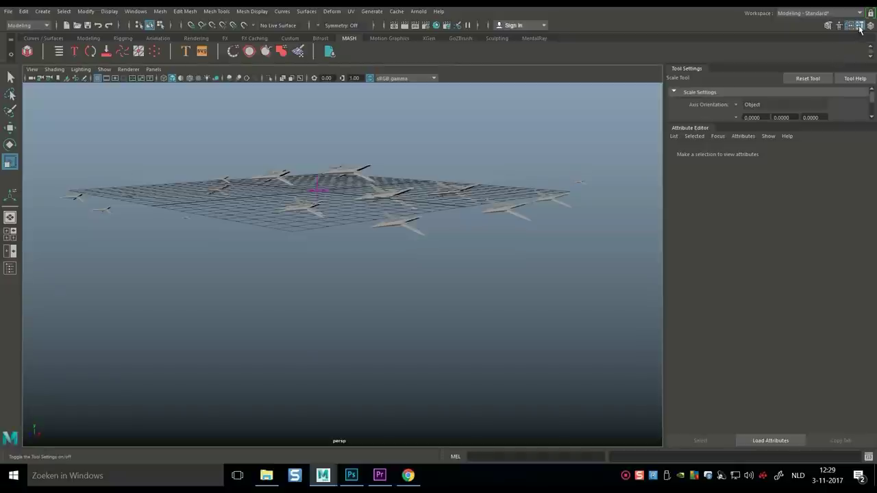
# Step: Hide the tool settings and select the MASH1 network in the Outliner
pyautogui.click(860, 25)
pyautogui.click(851, 26)
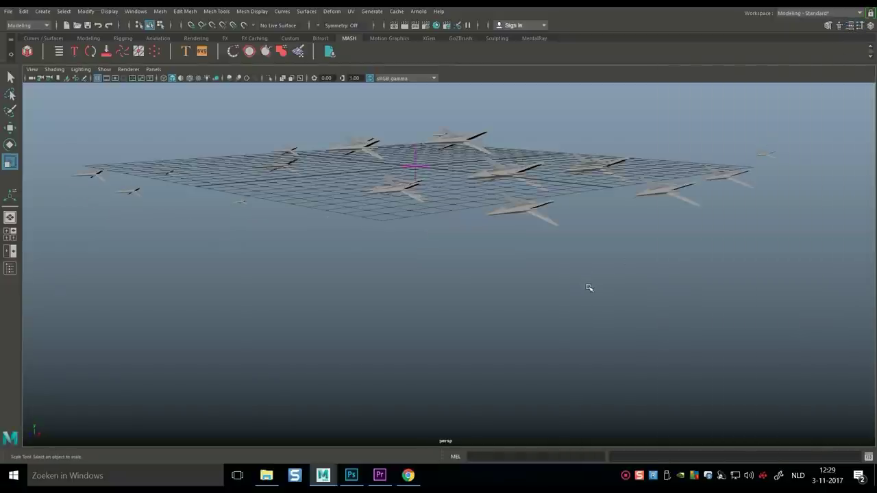
pyautogui.hotkey('ctrl', 'a')
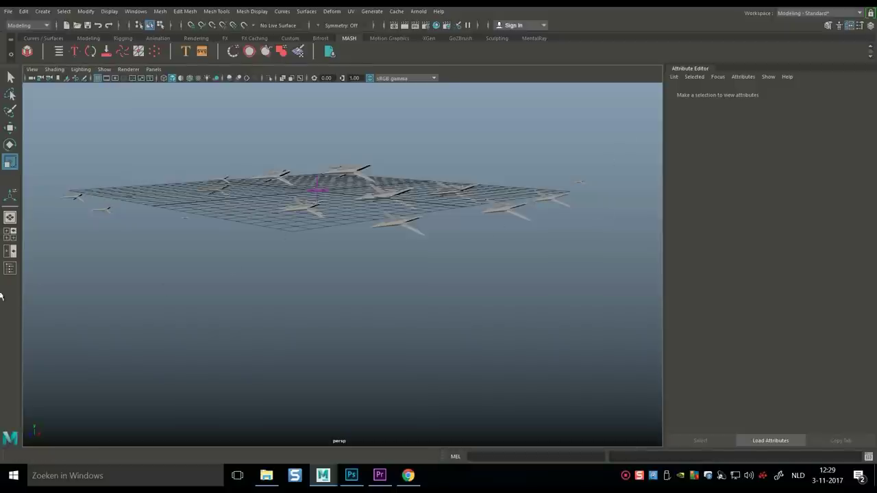
pyautogui.click(10, 267)
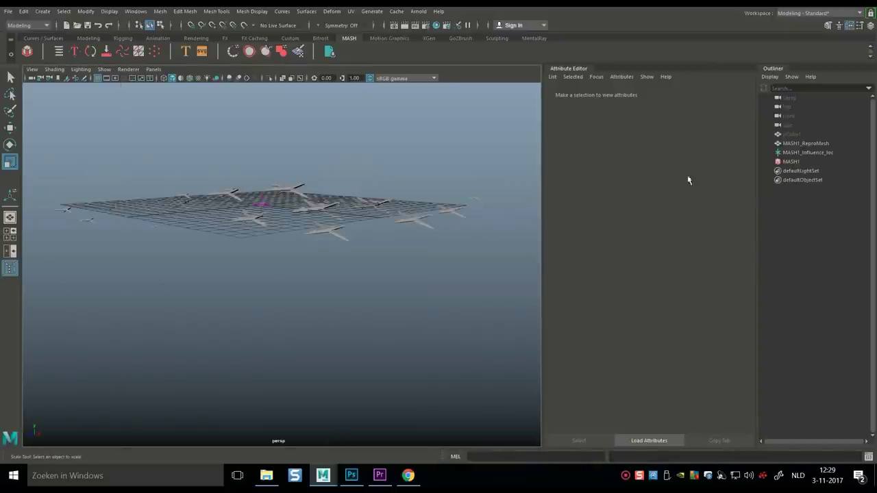
pyautogui.click(790, 161)
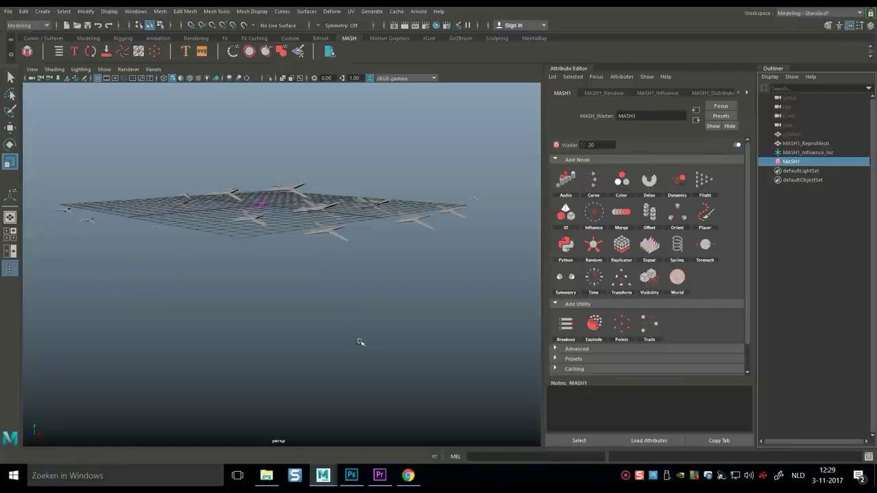
# Step: Show the MASH1_Random node's attributes and close the Outliner
pyautogui.scroll(-2, 305, 246)
pyautogui.moveTo(316, 256)
pyautogui.keyDown('alt'); pyautogui.mouseDown()
pyautogui.moveTo(313, 276)
pyautogui.moveTo(319, 266)
pyautogui.mouseUp(); pyautogui.keyUp('alt')
pyautogui.keyDown('alt'); pyautogui.moveTo(319, 269); pyautogui.dragTo(325, 288, button='middle'); pyautogui.keyUp('alt')
pyautogui.scroll(6, 329, 289)
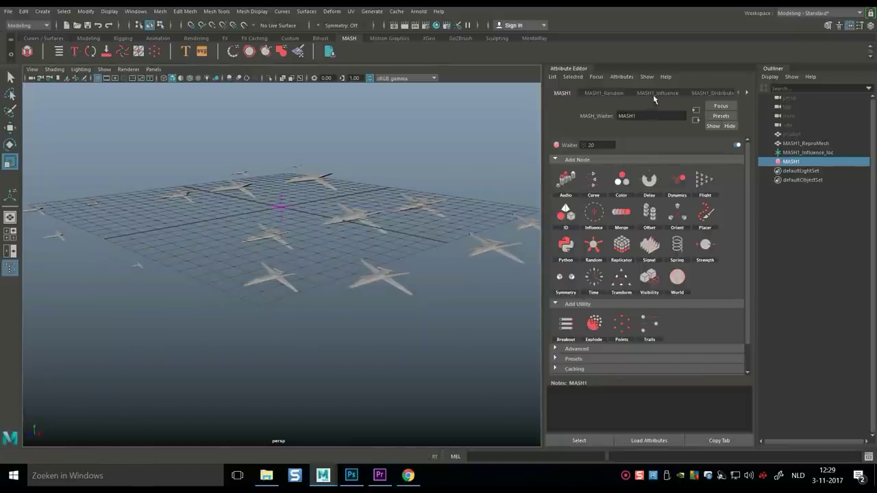
pyautogui.click(607, 93)
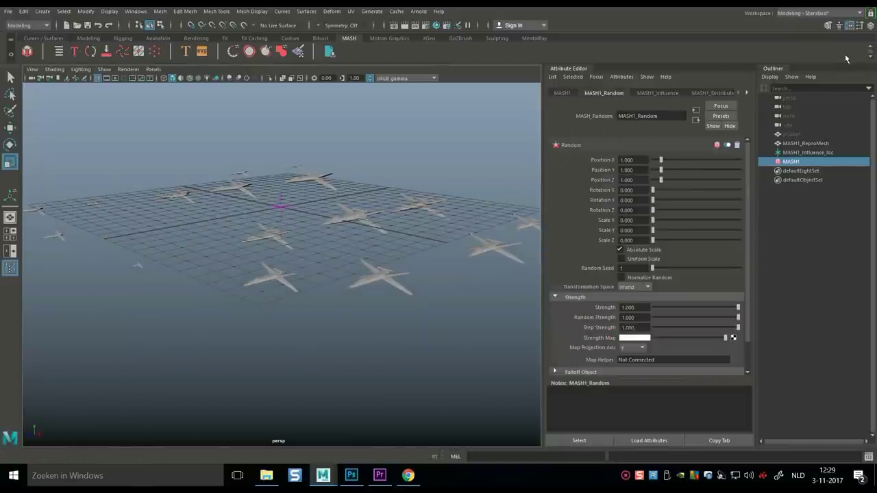
pyautogui.click(851, 26)
pyautogui.click(852, 26)
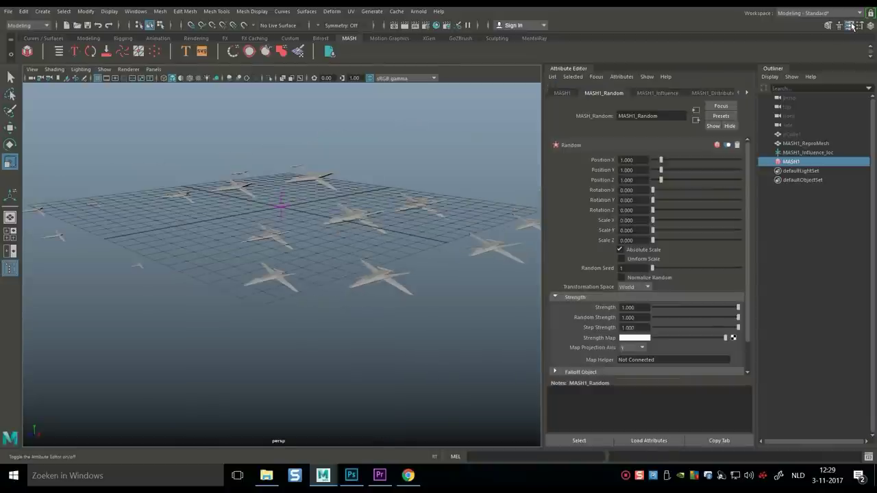
pyautogui.click(9, 271)
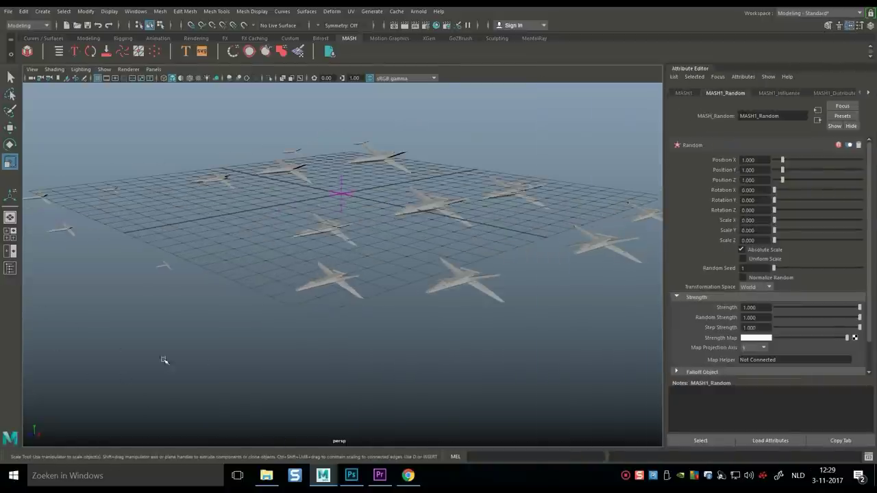
# Step: Set the Random node's Position X to 0.000 to remove the sideways scatter of the ships
pyautogui.moveTo(285, 356)
pyautogui.keyDown('alt'); pyautogui.mouseDown()
pyautogui.moveTo(306, 368)
pyautogui.moveTo(295, 364)
pyautogui.mouseUp(); pyautogui.keyUp('alt')
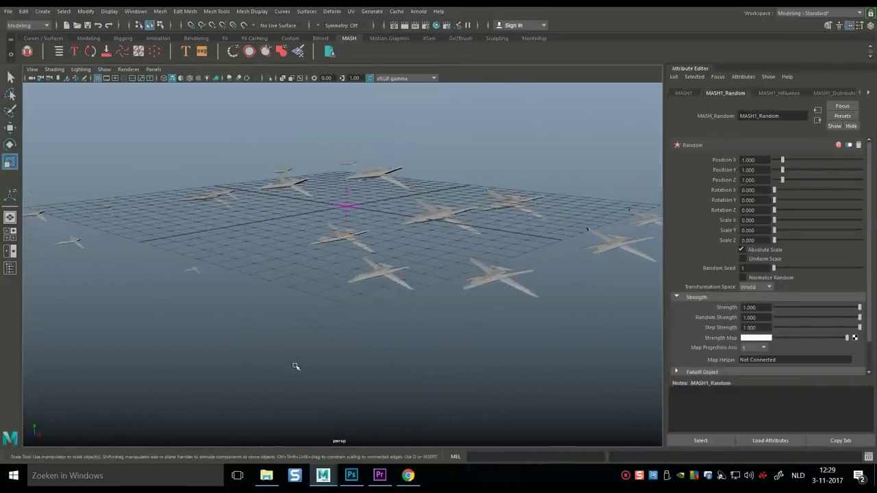
pyautogui.scroll(-2, 309, 369)
pyautogui.moveTo(309, 370)
pyautogui.keyDown('alt'); pyautogui.mouseDown(button='middle')
pyautogui.moveTo(283, 370)
pyautogui.moveTo(304, 366)
pyautogui.mouseUp(button='middle'); pyautogui.keyUp('alt')
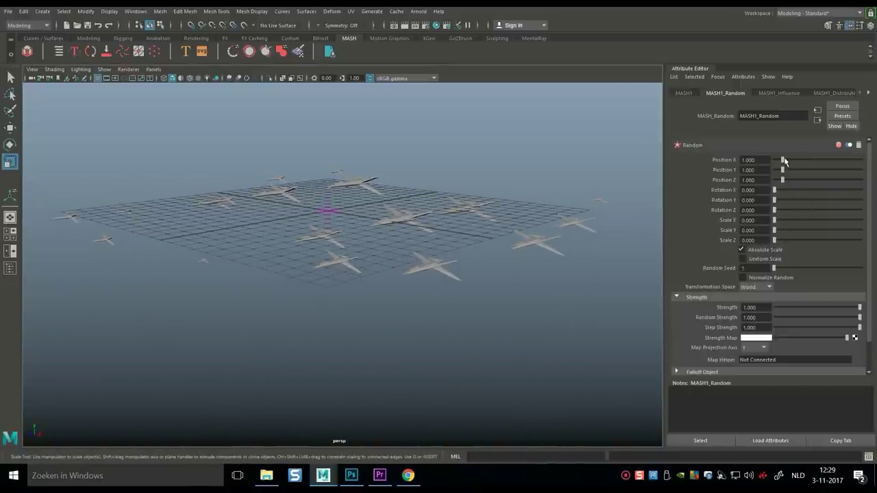
pyautogui.moveTo(783, 160)
pyautogui.mouseDown()
pyautogui.moveTo(805, 170)
pyautogui.moveTo(775, 169)
pyautogui.mouseUp()
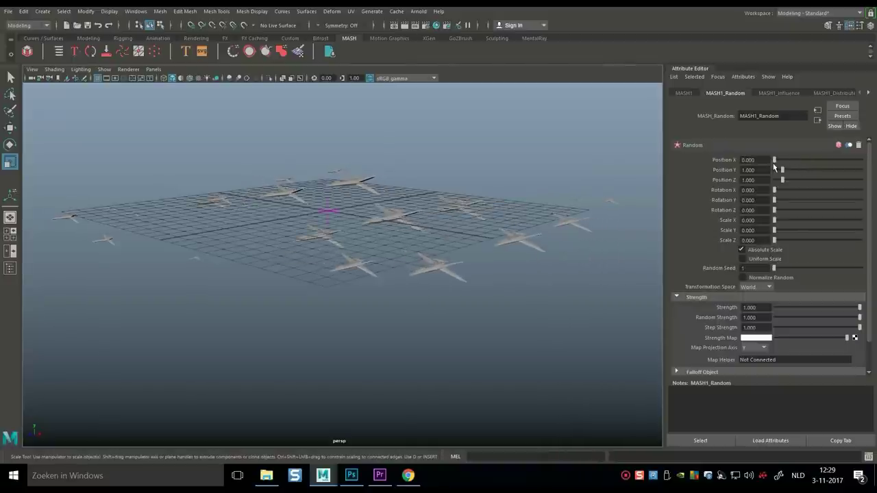
pyautogui.keyDown('alt'); pyautogui.moveTo(376, 248); pyautogui.dragTo(454, 246); pyautogui.keyUp('alt')
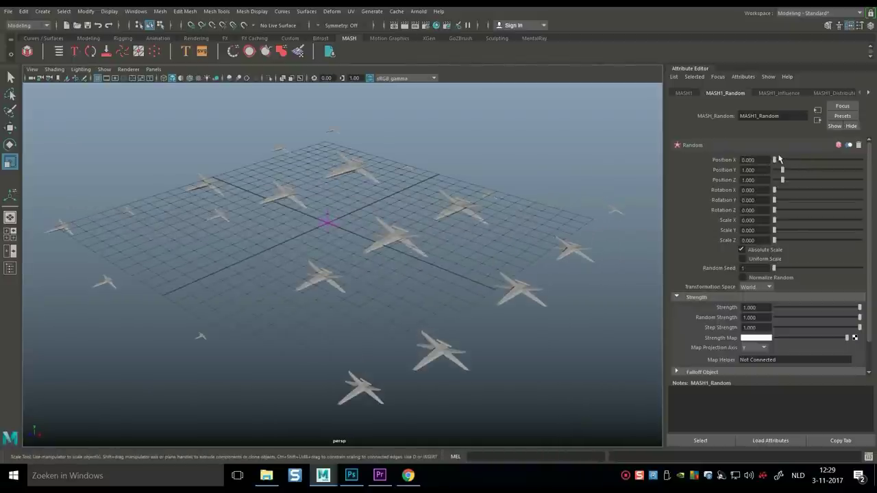
pyautogui.moveTo(776, 161); pyautogui.dragTo(758, 167)
pyautogui.keyDown('alt'); pyautogui.moveTo(372, 260); pyautogui.dragTo(436, 272); pyautogui.keyUp('alt')
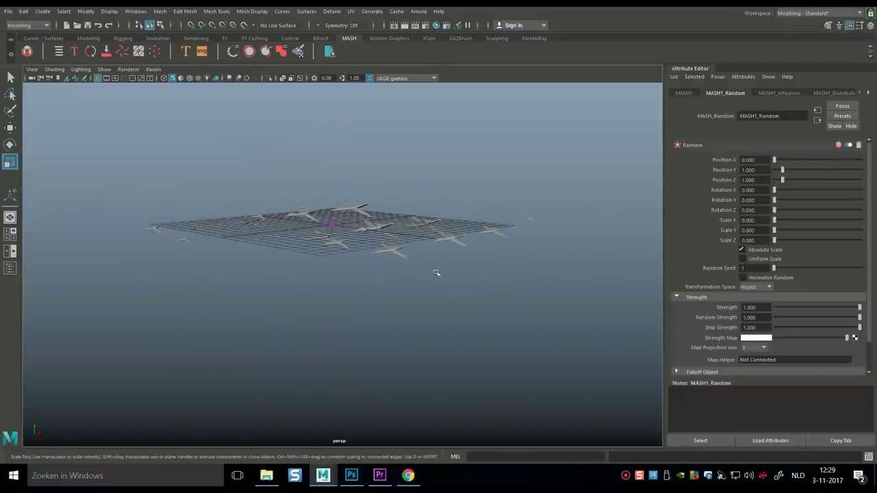
# Step: Set the Random node's Position Y to 2.819 and reduce its Position Z to 0.106
pyautogui.moveTo(783, 170); pyautogui.dragTo(786, 188)
pyautogui.moveTo(341, 250)
pyautogui.keyDown('alt'); pyautogui.mouseDown()
pyautogui.moveTo(346, 269)
pyautogui.moveTo(348, 256)
pyautogui.mouseUp(); pyautogui.keyUp('alt')
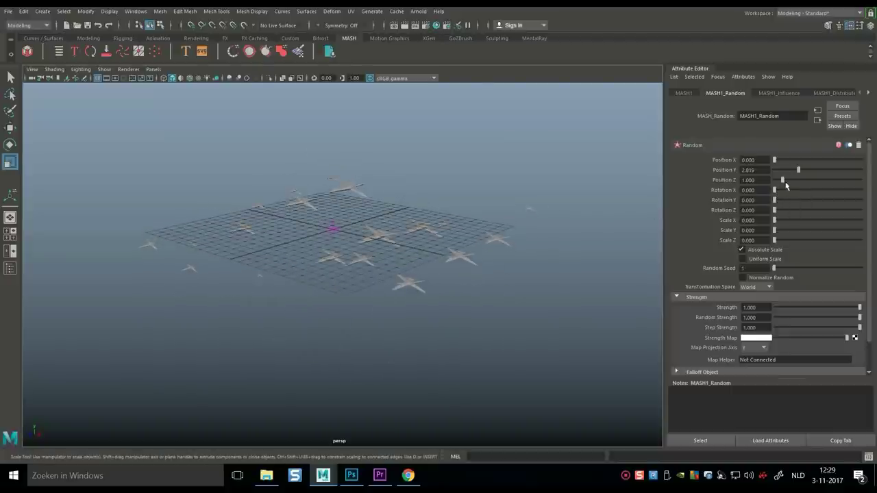
pyautogui.moveTo(783, 181)
pyautogui.mouseDown()
pyautogui.moveTo(823, 186)
pyautogui.moveTo(775, 193)
pyautogui.mouseUp()
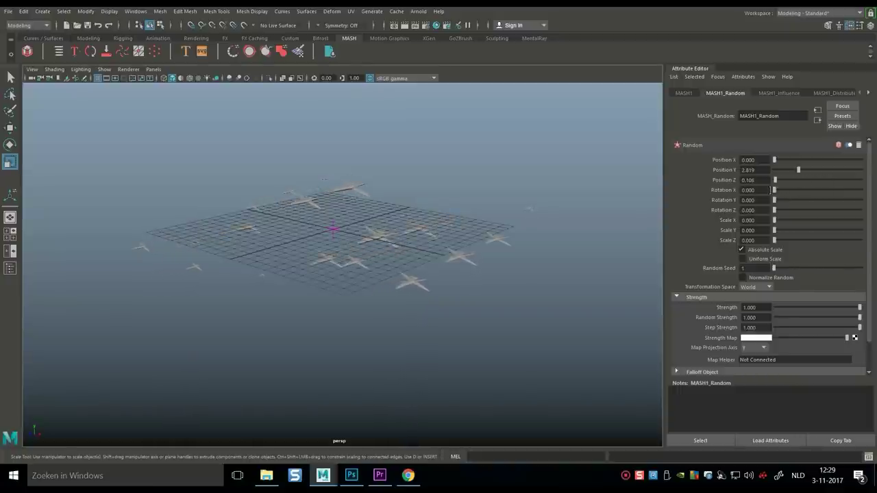
# Step: Compare the fleet with the Random node's Strength lowered to 0.000 and restored to 1.000
pyautogui.scroll(-2, 792, 333)
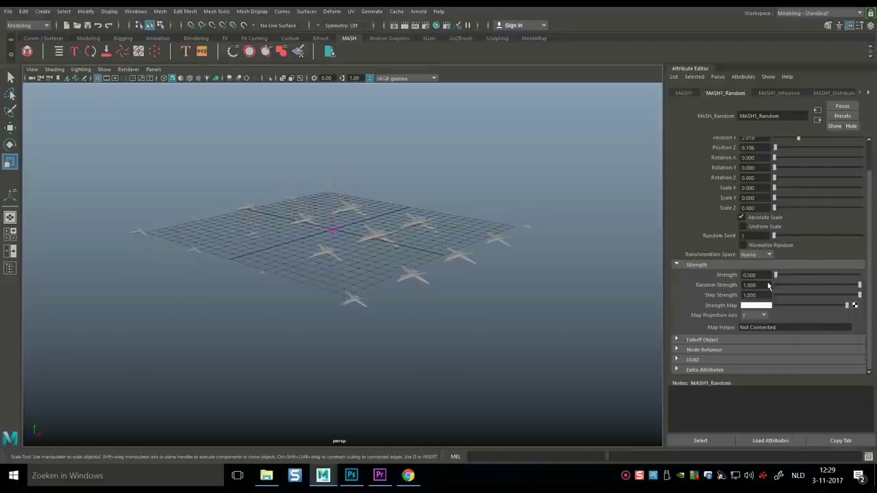
pyautogui.moveTo(860, 275); pyautogui.dragTo(875, 289)
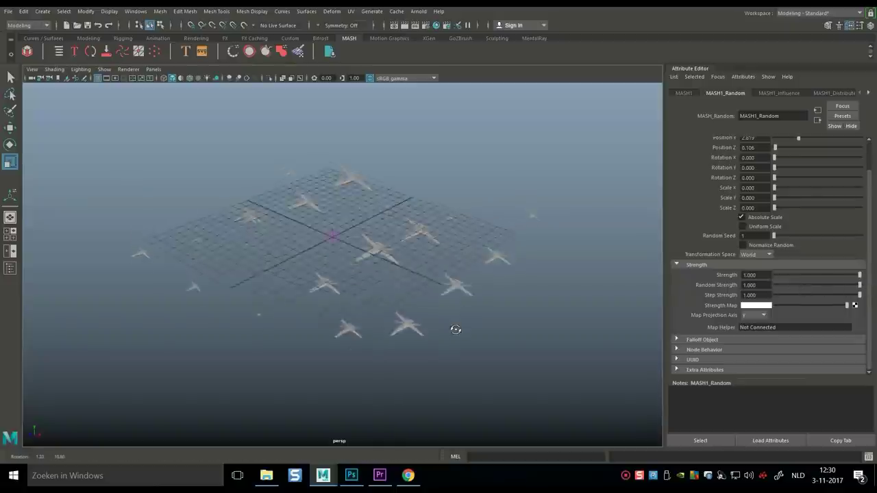
pyautogui.scroll(10, 445, 320)
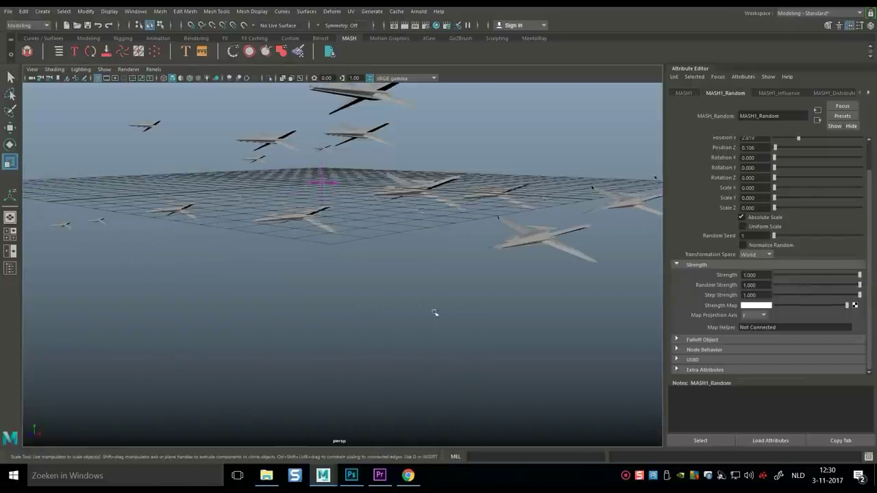
pyautogui.keyDown('alt'); pyautogui.moveTo(435, 332); pyautogui.dragTo(426, 333); pyautogui.keyUp('alt')
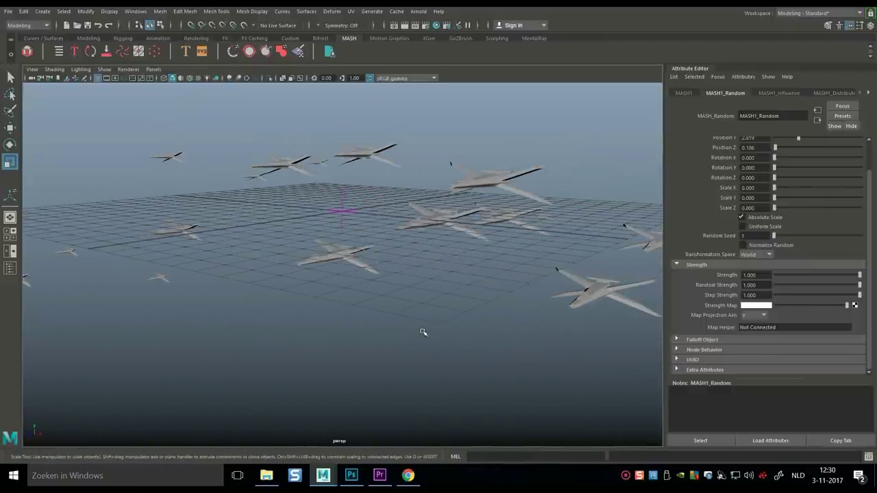
pyautogui.keyDown('alt'); pyautogui.moveTo(423, 331); pyautogui.dragTo(403, 333, button='middle'); pyautogui.keyUp('alt')
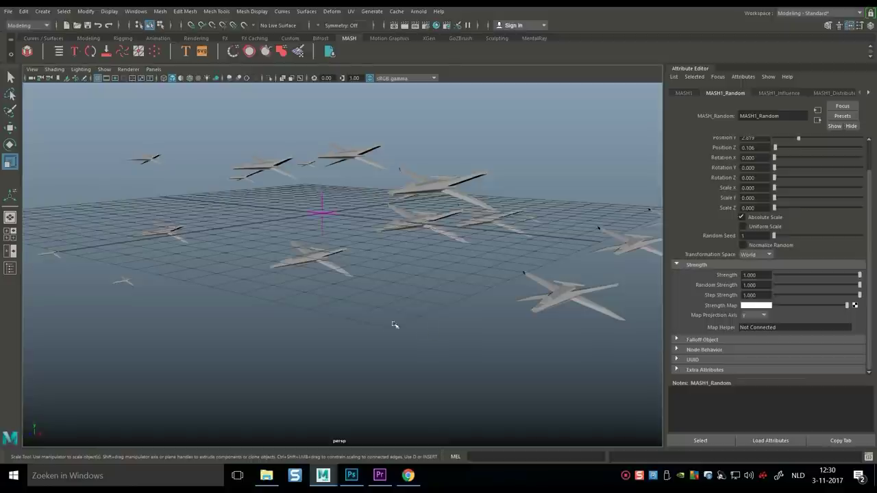
pyautogui.scroll(3, 435, 298)
pyautogui.scroll(-3, 579, 243)
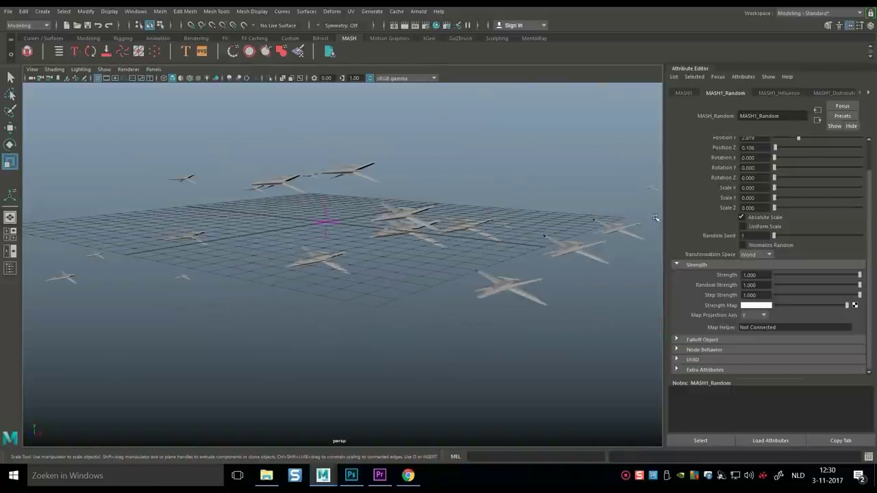
# Step: Set the Random node's Position Z to 0.000 and check the fleet's layout
pyautogui.moveTo(775, 148); pyautogui.dragTo(771, 166)
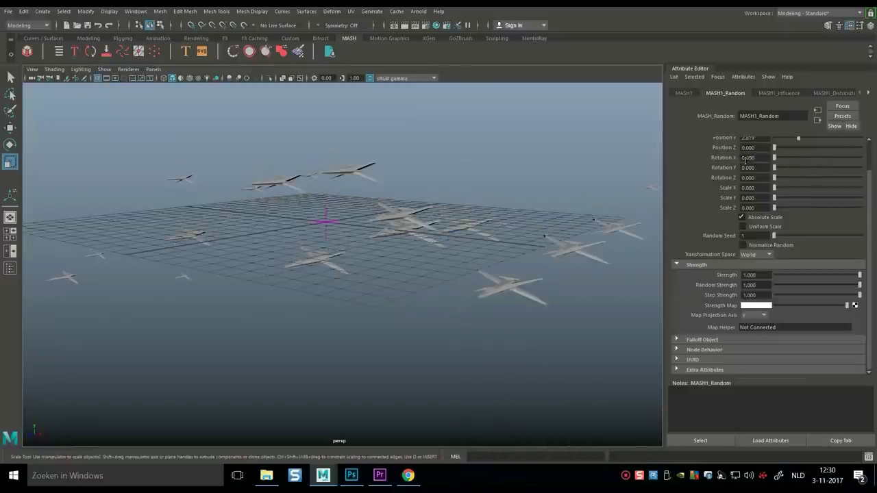
pyautogui.scroll(-3, 416, 222)
pyautogui.scroll(3, 421, 234)
pyautogui.scroll(-4, 418, 238)
pyautogui.keyDown('alt'); pyautogui.moveTo(411, 315); pyautogui.dragTo(411, 335); pyautogui.keyUp('alt')
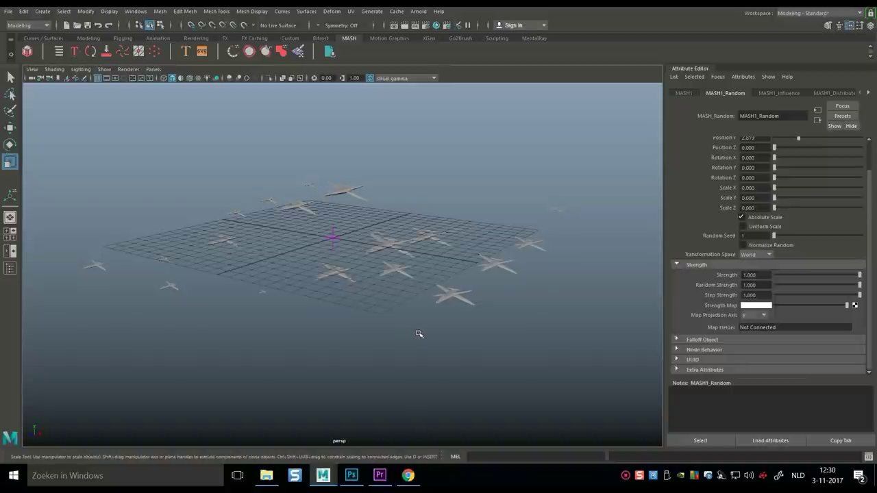